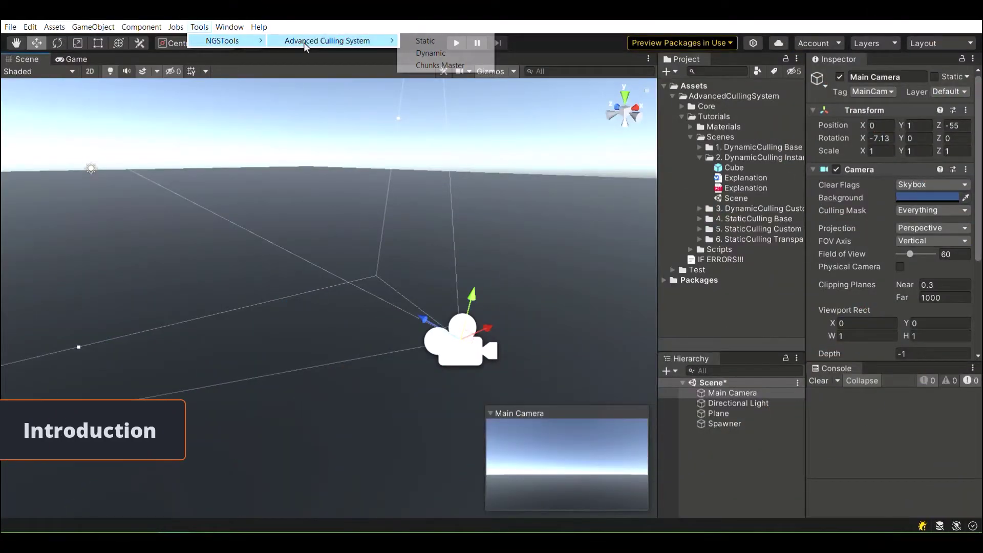
# Create a Dynamic Culling controller with merging off and the scene camera auto-assigned
pyautogui.click(438, 53)
pyautogui.click(900, 246)
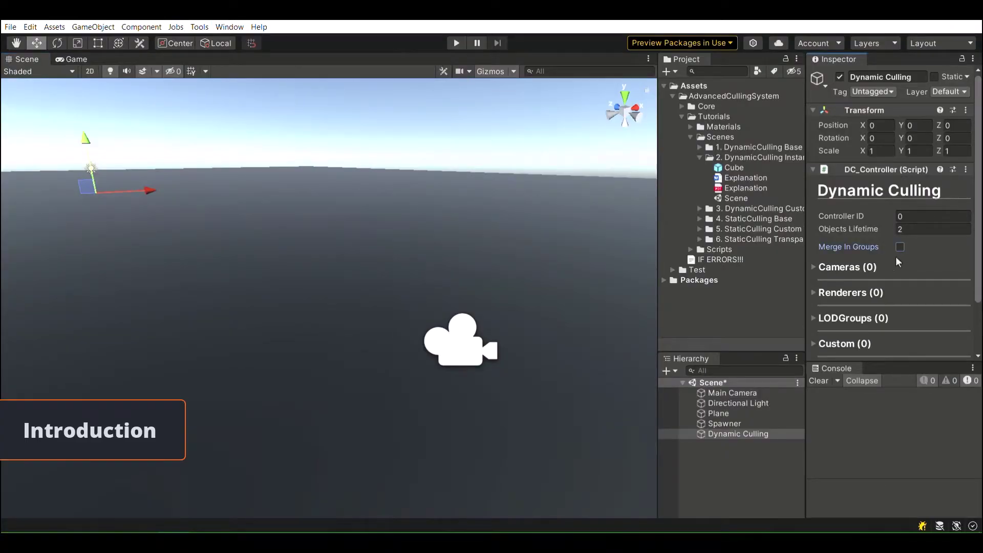
pyautogui.click(859, 267)
pyautogui.click(898, 298)
pyautogui.click(859, 267)
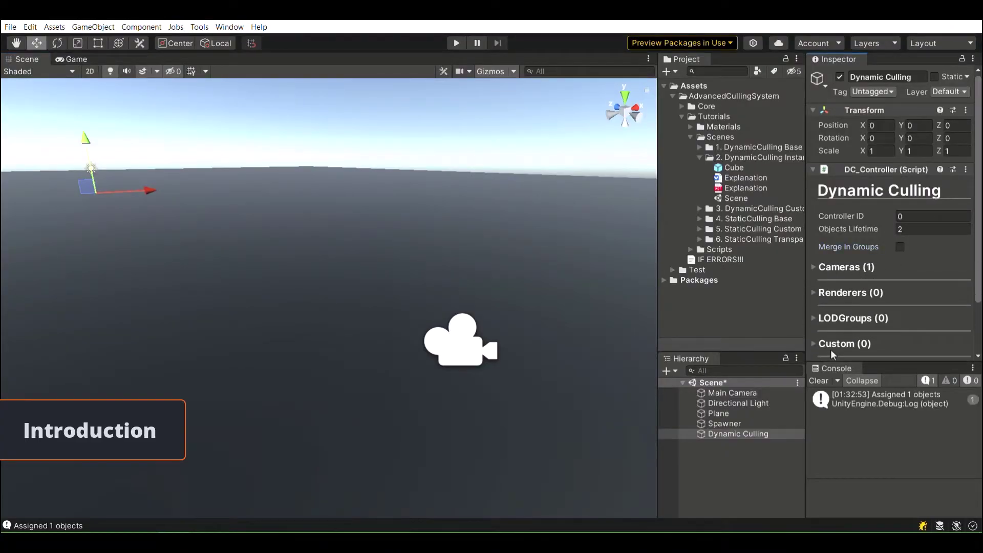
# Add DC_Source Settings to the Cube prefab and start playing the scene
pyautogui.click(819, 380)
pyautogui.scroll(-5, 884, 284)
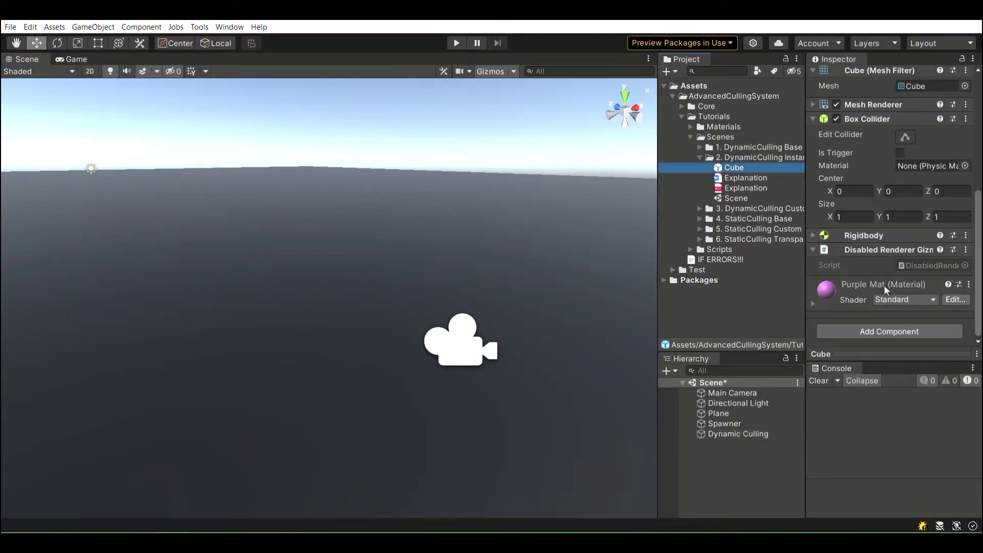
pyautogui.click(880, 334)
pyautogui.press('Return')
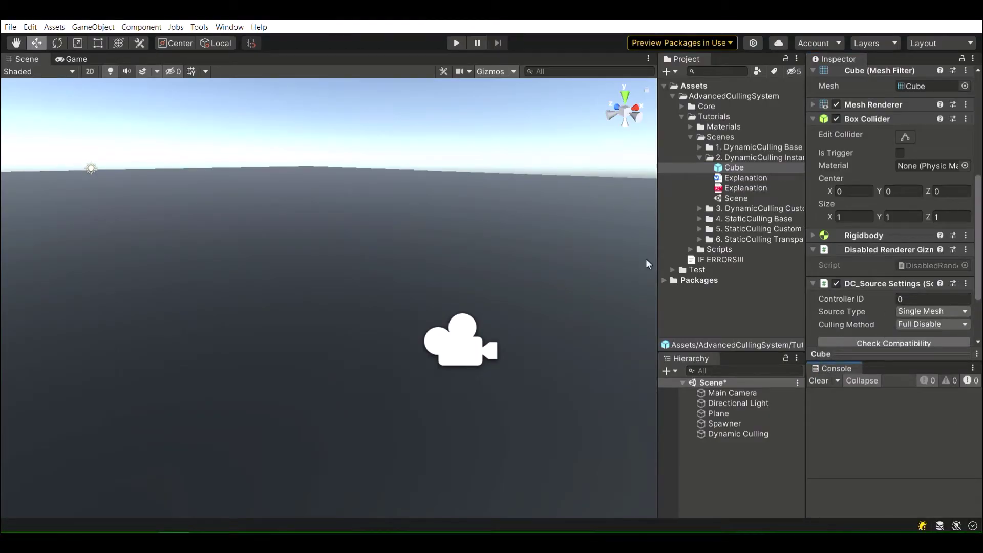
pyautogui.click(449, 47)
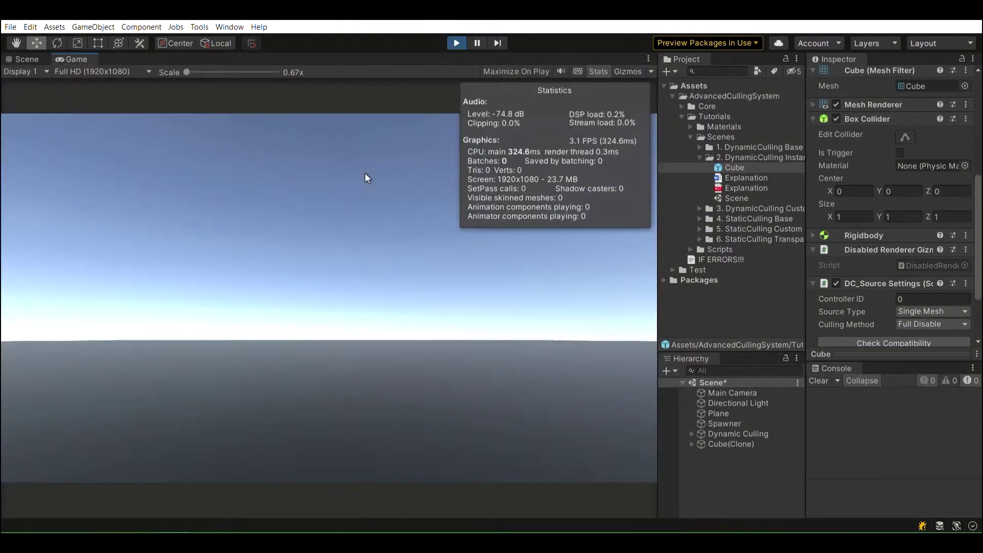
# Watch the falling cubes from orbited Scene view angles and the Game view with stats
pyautogui.click(28, 60)
pyautogui.moveTo(355, 322); pyautogui.dragTo(298, 248, button='middle')
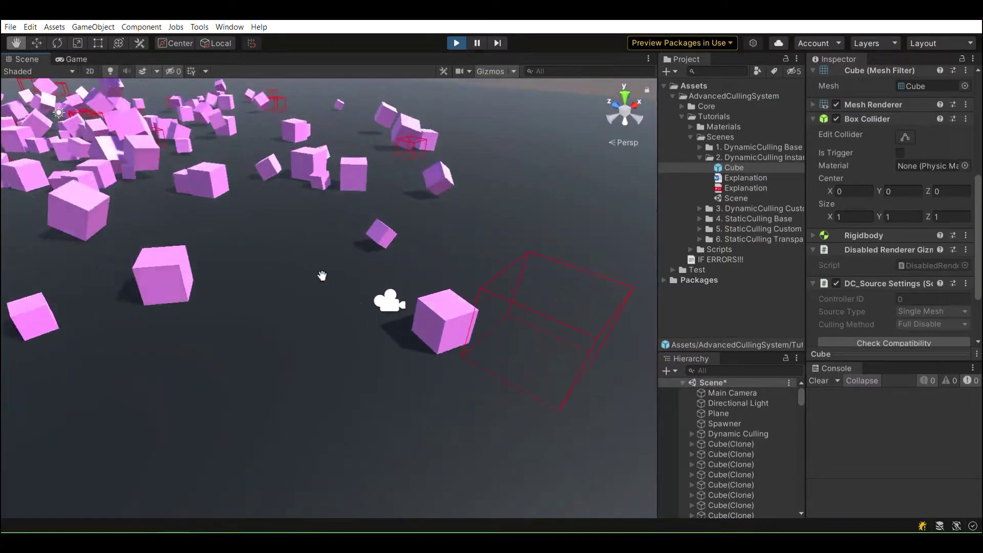
pyautogui.scroll(-5, 298, 248)
pyautogui.keyDown('alt'); pyautogui.moveTo(377, 270); pyautogui.dragTo(108, 85); pyautogui.keyUp('alt')
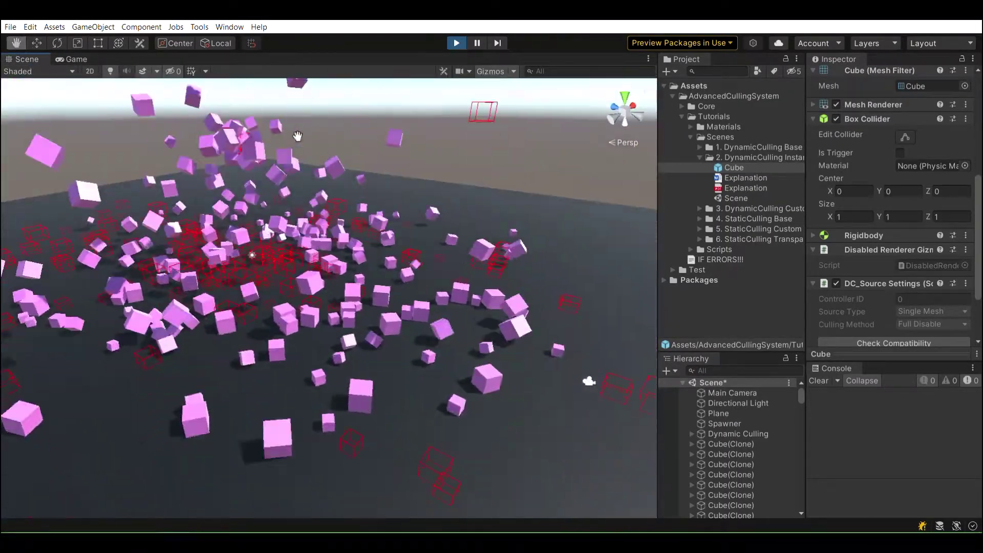
pyautogui.click(67, 59)
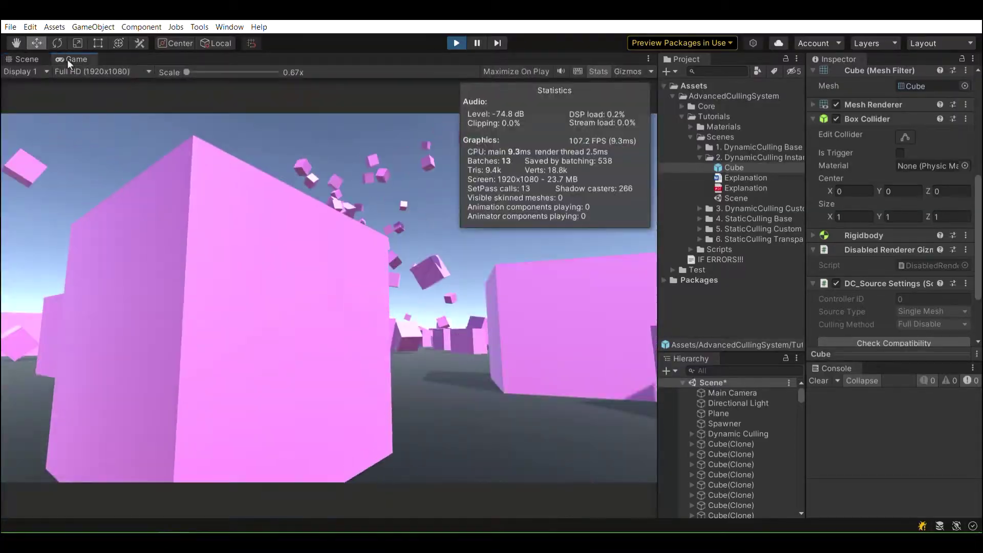
pyautogui.click(21, 58)
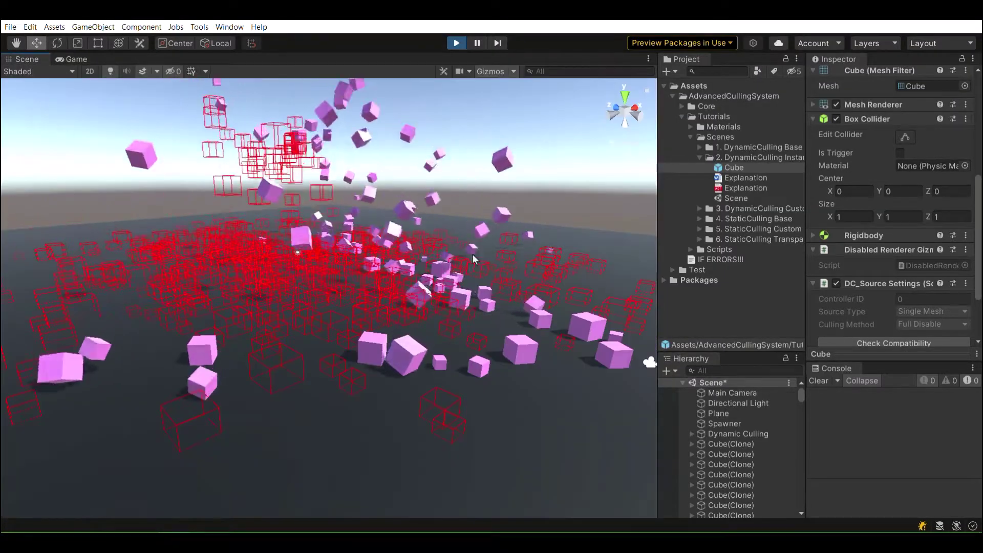
pyautogui.keyDown('alt'); pyautogui.moveTo(473, 253); pyautogui.dragTo(498, 363); pyautogui.keyUp('alt')
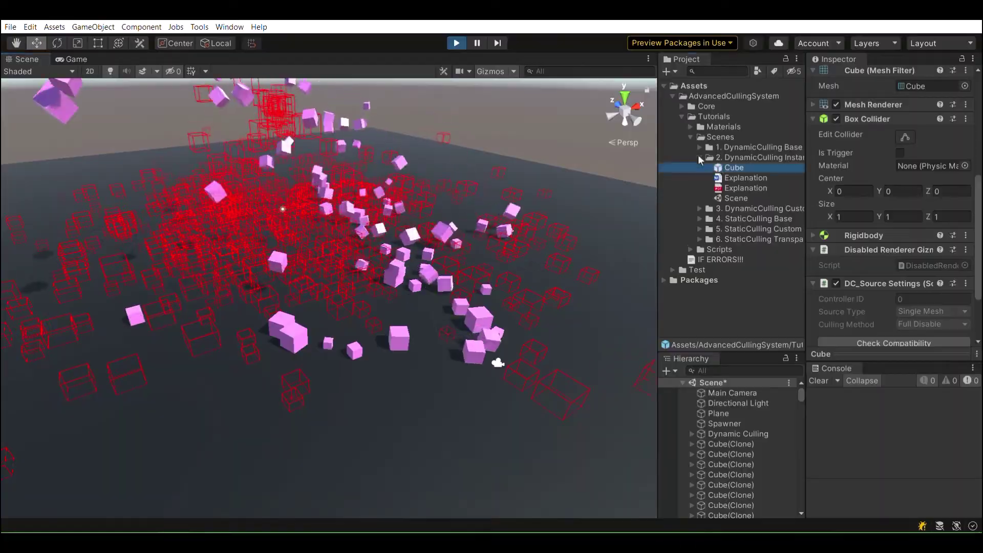
# Open the Explanation document from the first tutorial scene folder
pyautogui.click(709, 157)
pyautogui.click(698, 147)
pyautogui.doubleClick(737, 157)
pyautogui.scroll(-5, 588, 188)
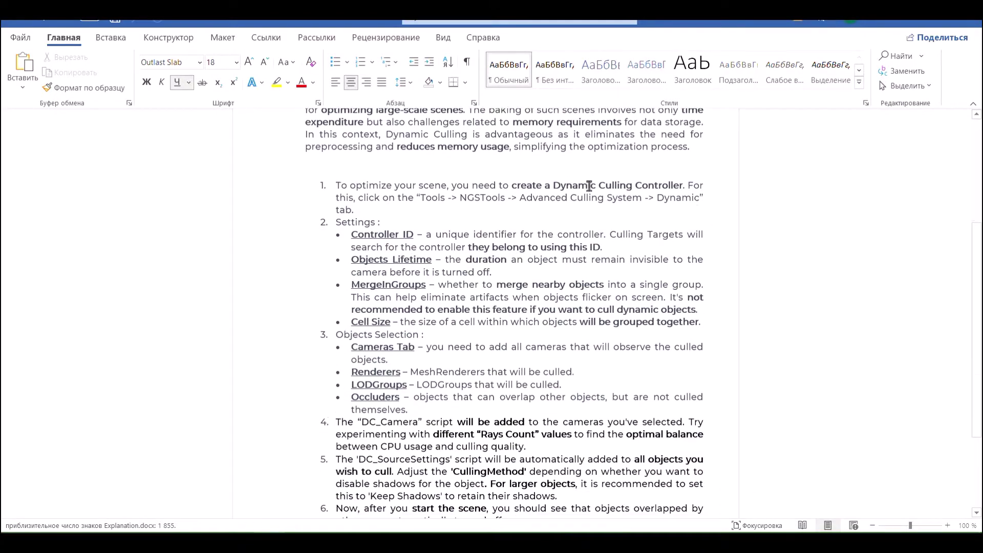
pyautogui.scroll(-2, 589, 189)
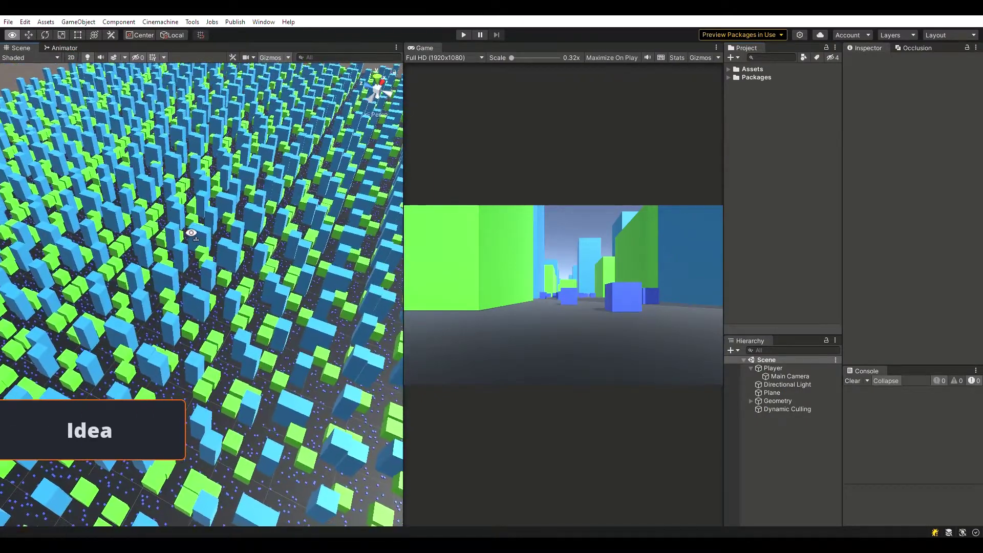
# Set the Player's Main Camera DC_Camera Rays Count to 1476, keeping Halton distribution
pyautogui.moveTo(192, 232); pyautogui.dragTo(809, 384, button='right')
pyautogui.doubleClick(803, 370)
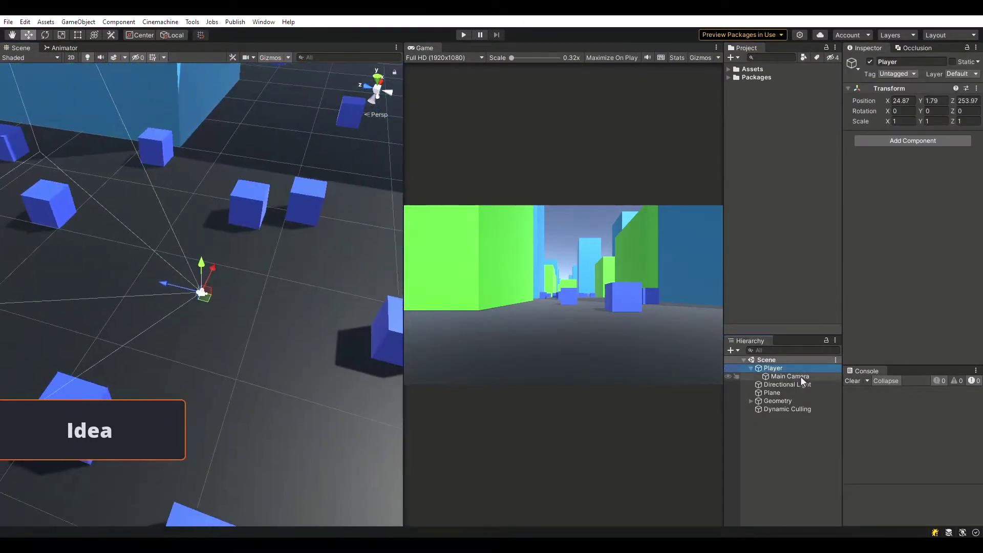
pyautogui.click(800, 375)
pyautogui.scroll(-4, 980, 198)
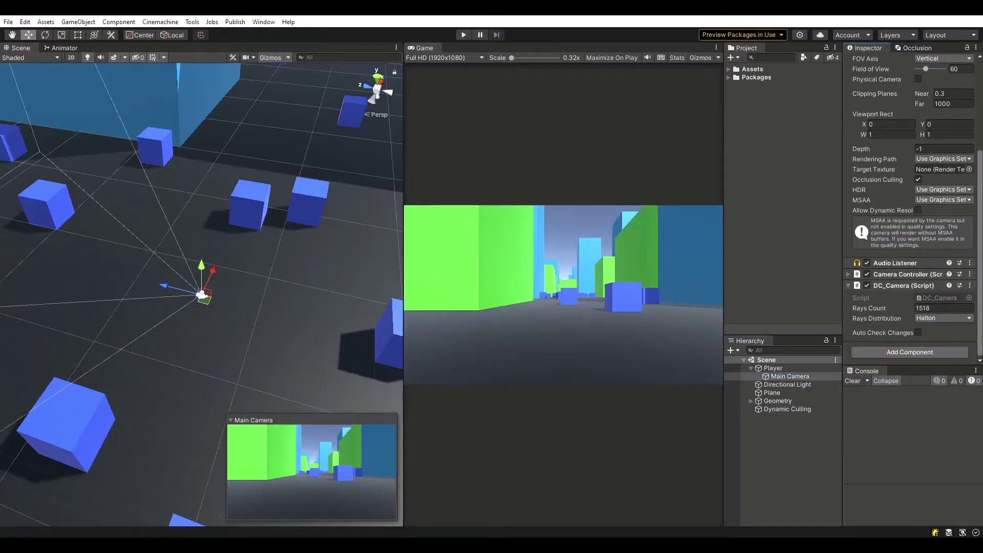
pyautogui.moveTo(883, 308); pyautogui.dragTo(905, 305)
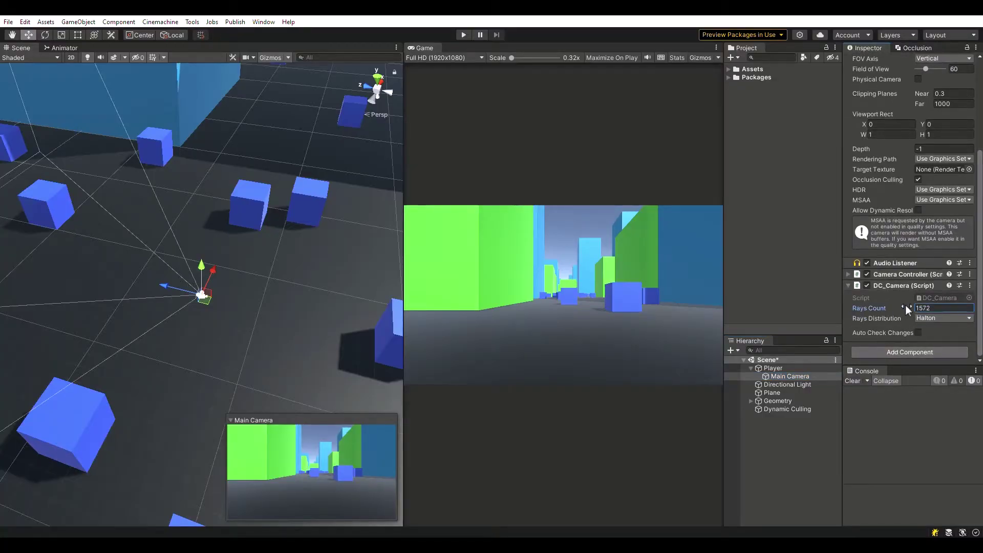
pyautogui.click(930, 318)
pyautogui.click(929, 318)
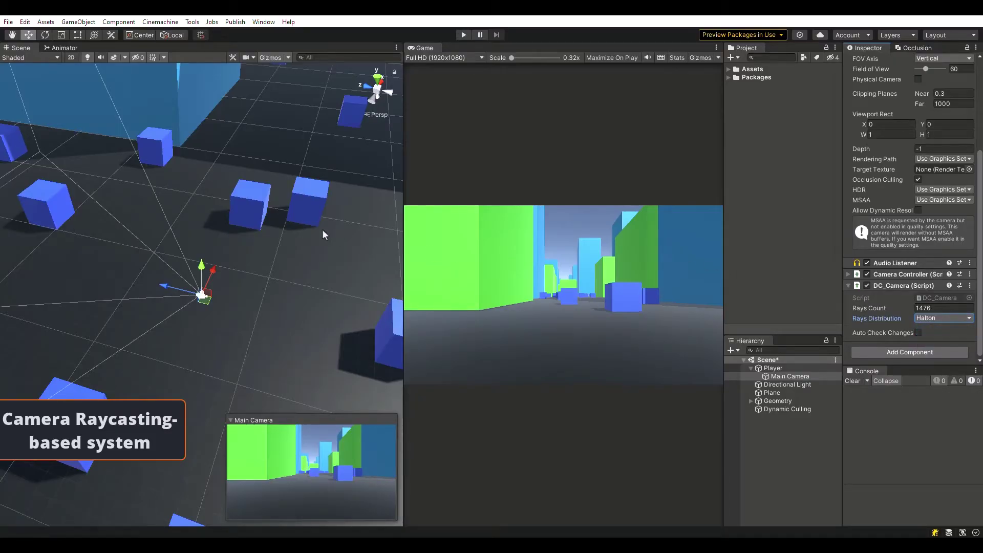
pyautogui.moveTo(323, 235); pyautogui.dragTo(82, 176, button='right')
# Run the city scene, view the player camera's rays from above, then stop play
pyautogui.click(463, 35)
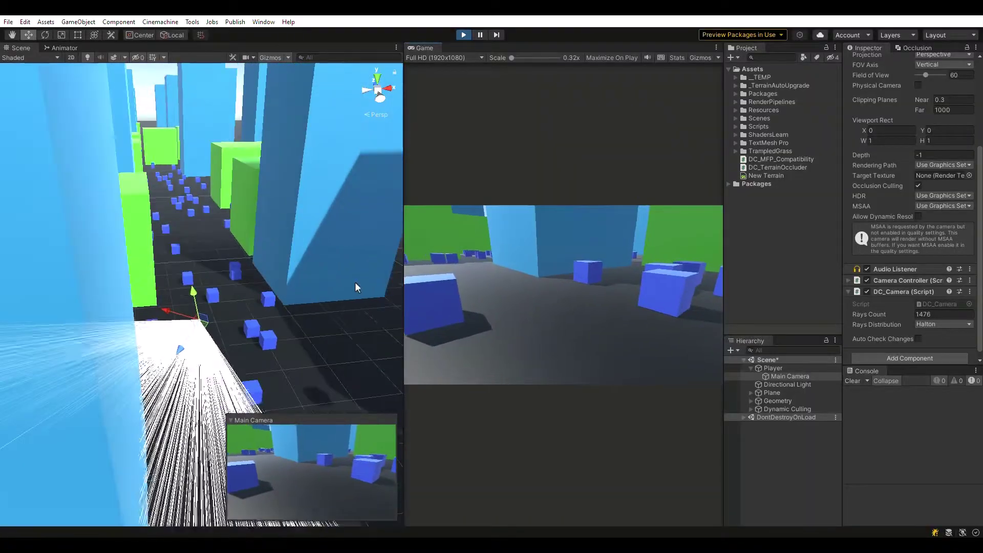
pyautogui.moveTo(355, 281)
pyautogui.mouseDown(button='right')
pyautogui.moveTo(269, 331)
pyautogui.moveTo(316, 329)
pyautogui.mouseUp(button='right')
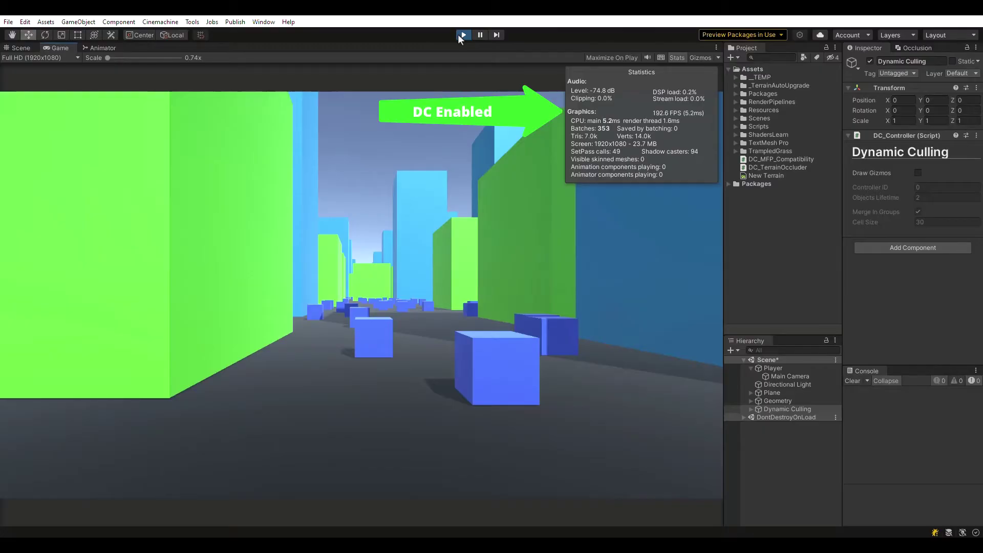
pyautogui.click(462, 35)
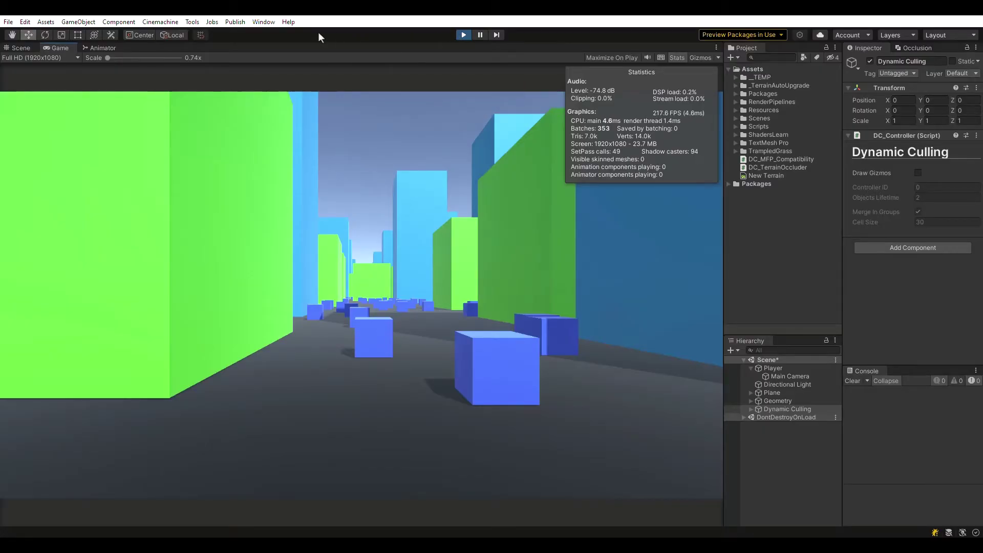
# Profile a frame down to DC_Camera.LateUpdate(), showing 0 B GC allocation and ~0.7 ms
pyautogui.click(264, 22)
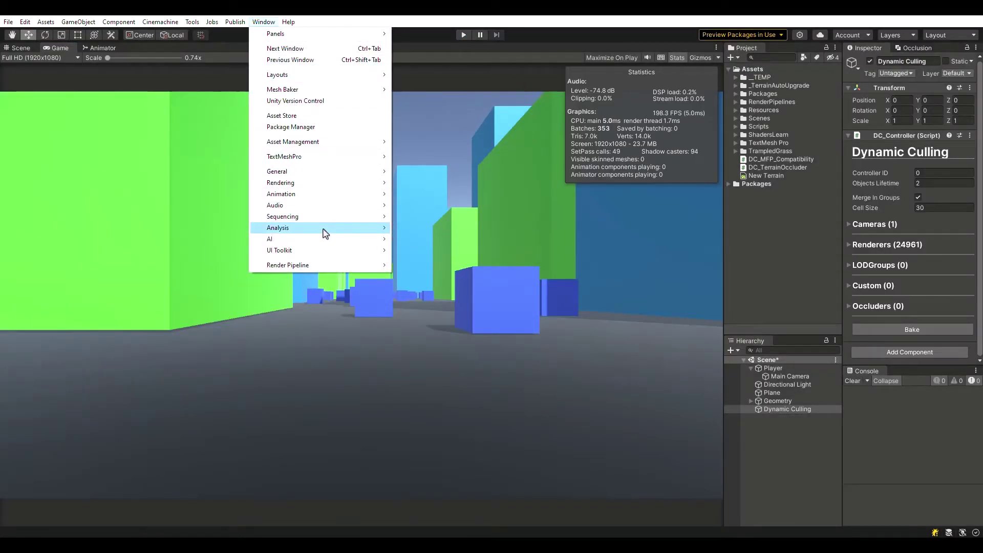
pyautogui.moveTo(278, 227)
pyautogui.click(403, 228)
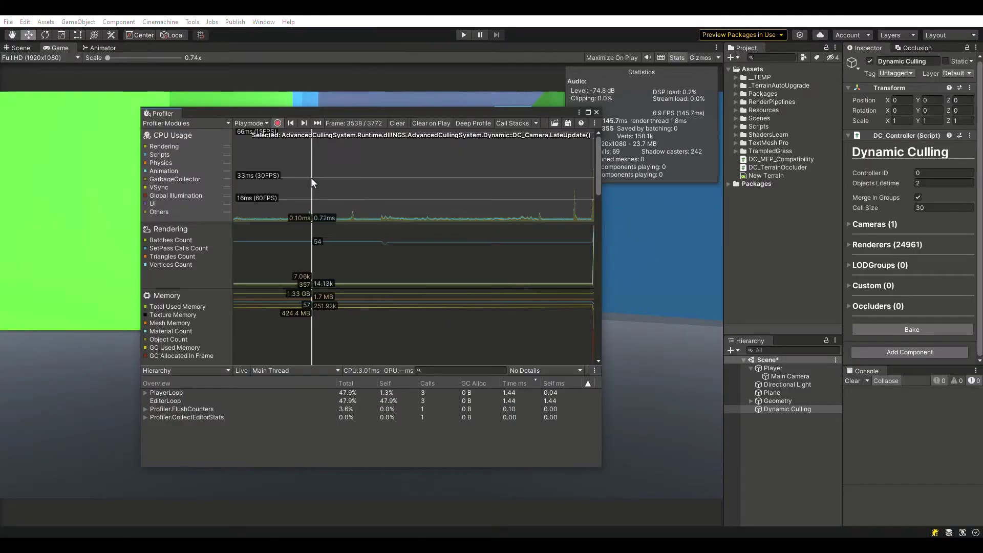
pyautogui.moveTo(311, 177); pyautogui.dragTo(334, 182)
pyautogui.click(144, 392)
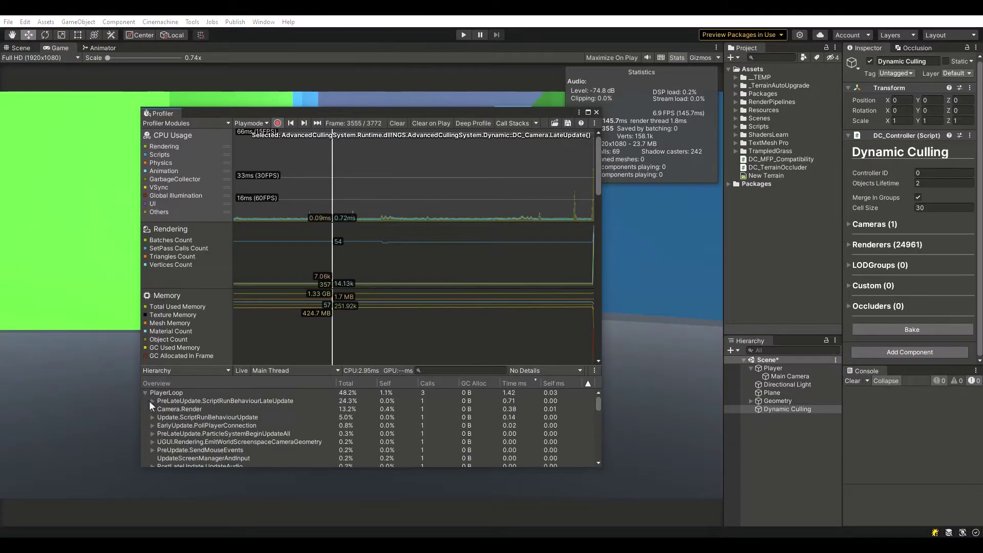
pyautogui.click(158, 409)
pyautogui.click(166, 417)
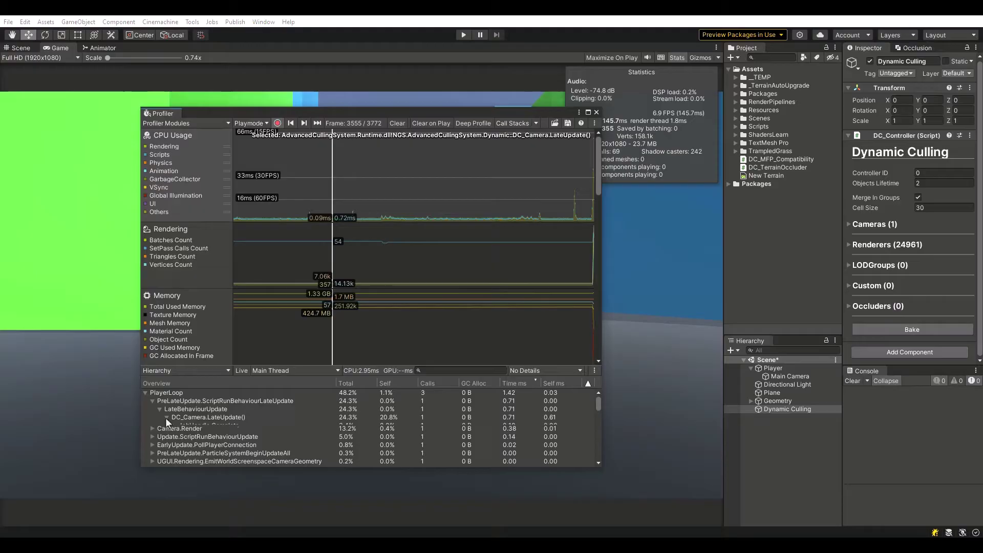
pyautogui.click(190, 417)
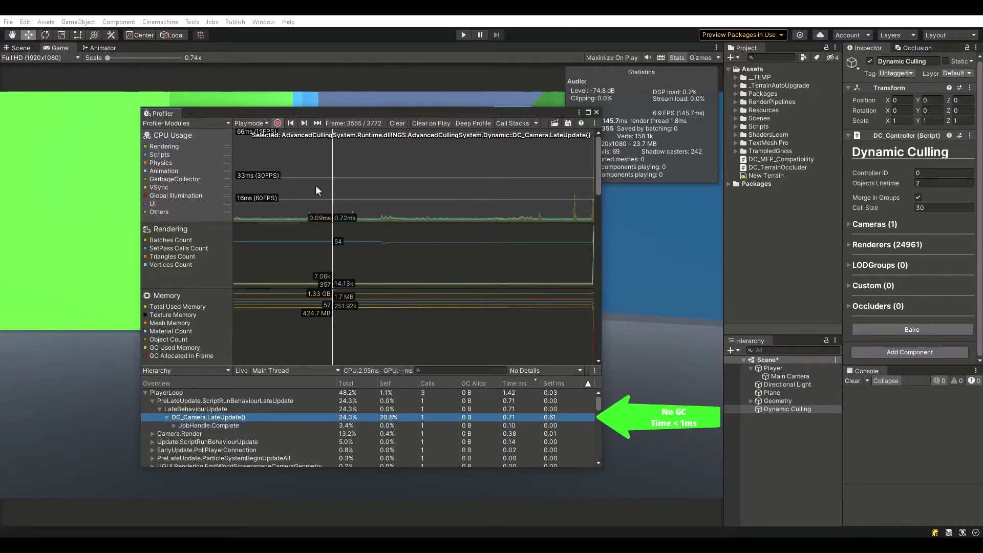
pyautogui.moveTo(315, 186); pyautogui.dragTo(555, 189)
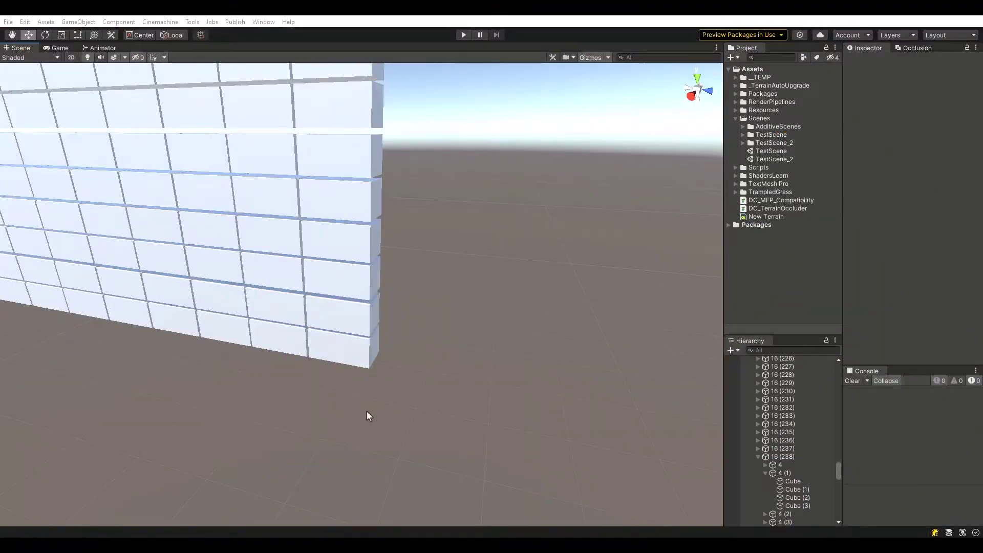
# Duplicate a cube at the end of the wall and lift the copy to the wall's top
pyautogui.click(345, 355)
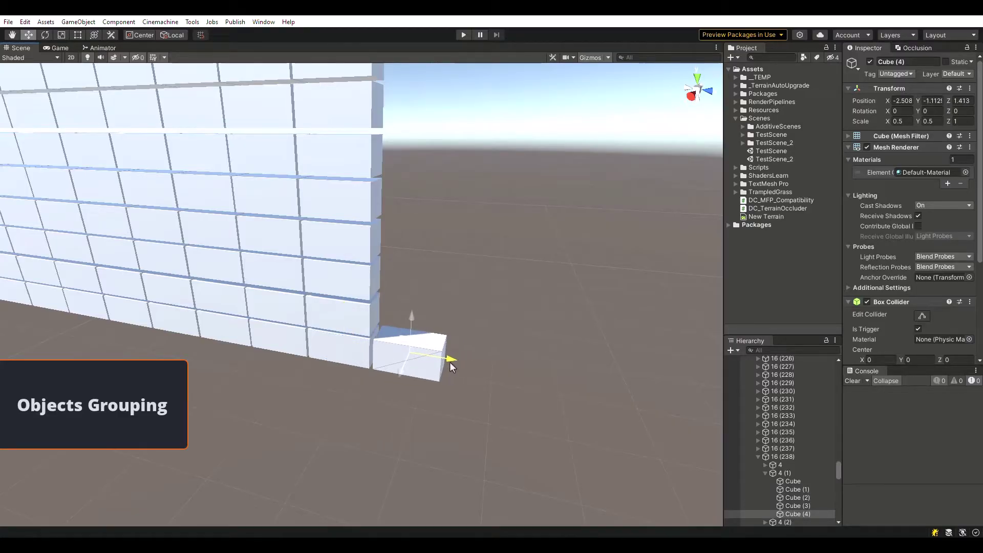
pyautogui.hotkey('ctrl', 'd')
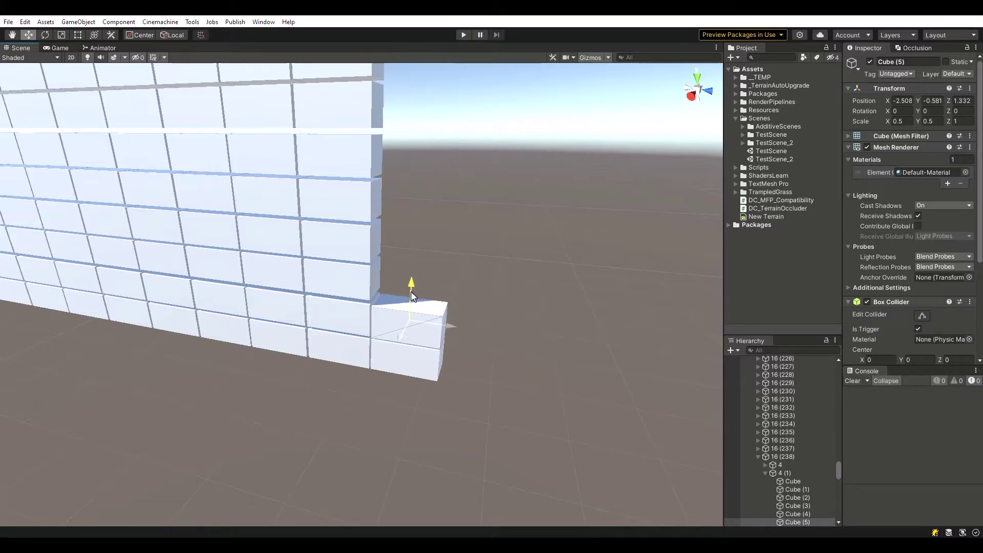
pyautogui.moveTo(412, 297); pyautogui.dragTo(417, 266)
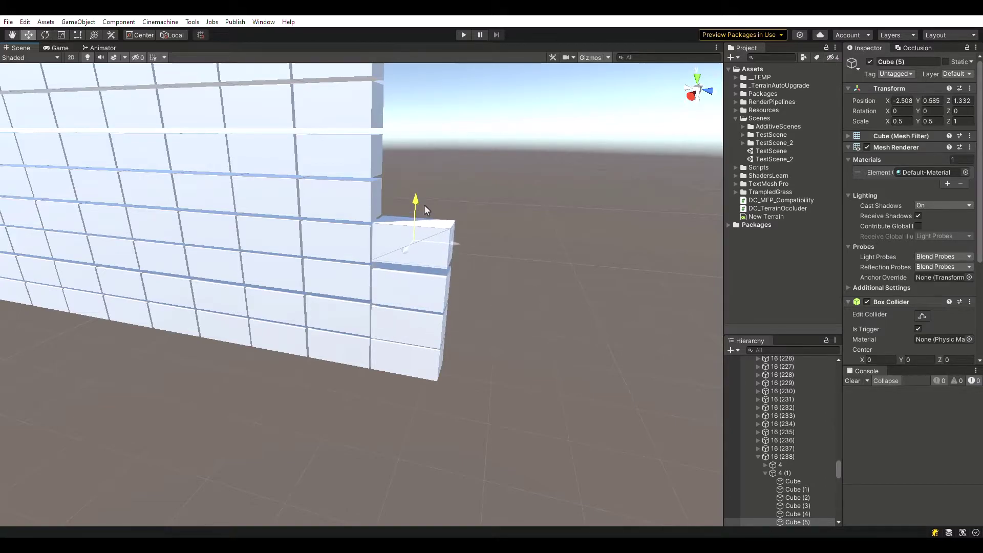
pyautogui.moveTo(425, 209); pyautogui.dragTo(432, 174)
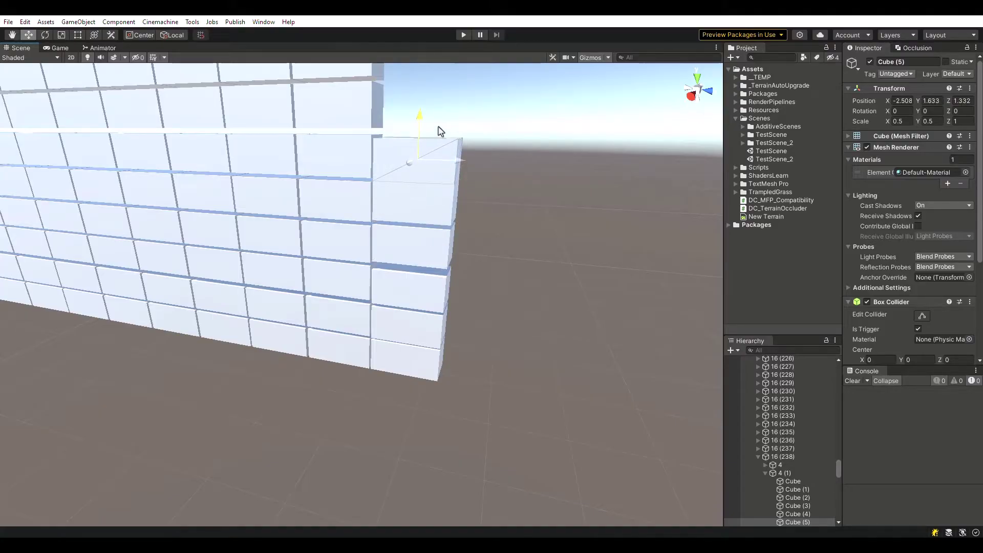
pyautogui.moveTo(439, 132); pyautogui.dragTo(439, 88)
pyautogui.keyDown('alt'); pyautogui.moveTo(296, 234); pyautogui.dragTo(364, 208); pyautogui.keyUp('alt')
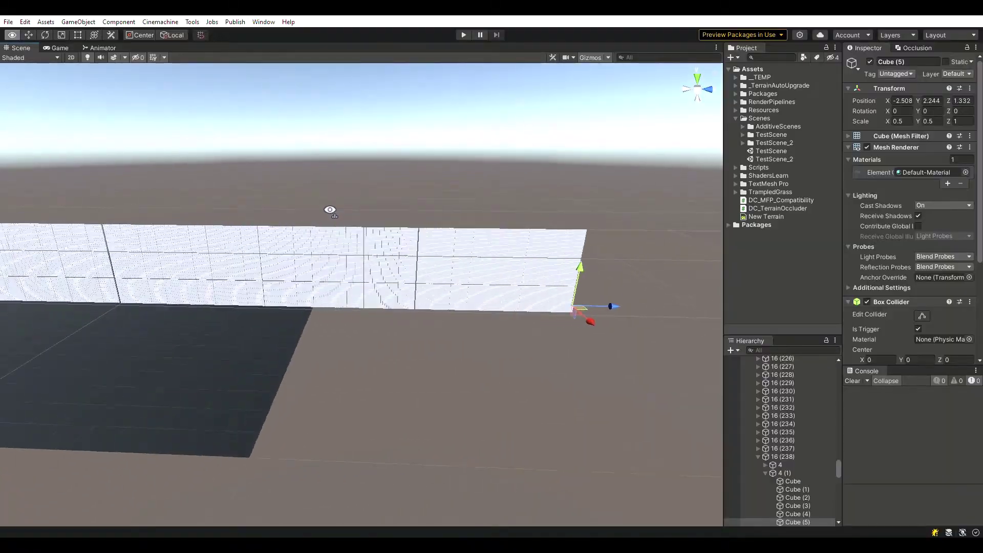
pyautogui.keyDown('alt'); pyautogui.moveTo(364, 207); pyautogui.dragTo(542, 381); pyautogui.keyUp('alt')
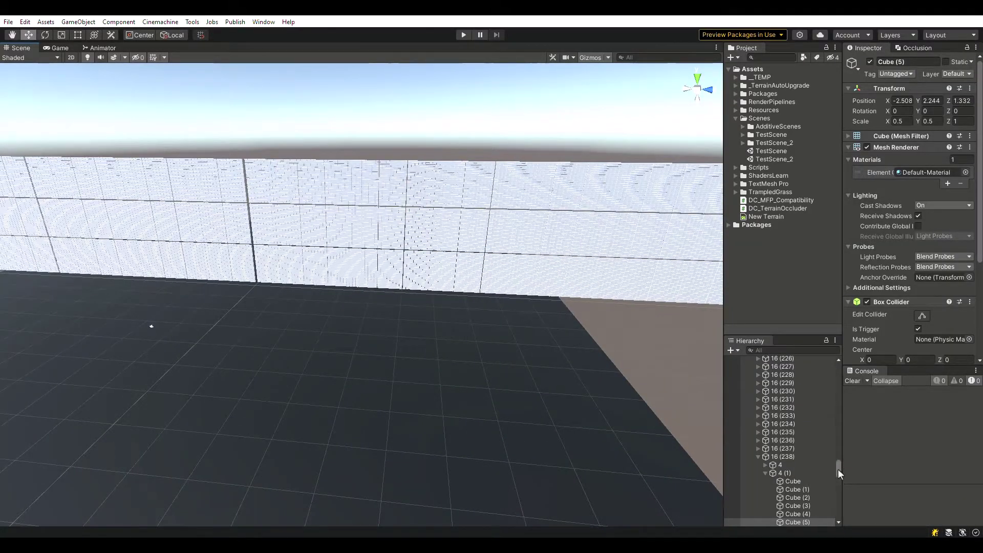
# Run the wall scene from the Main Camera, inspect culling in Scene view, then stop
pyautogui.moveTo(837, 467); pyautogui.dragTo(837, 361)
pyautogui.click(759, 393)
pyautogui.doubleClick(782, 368)
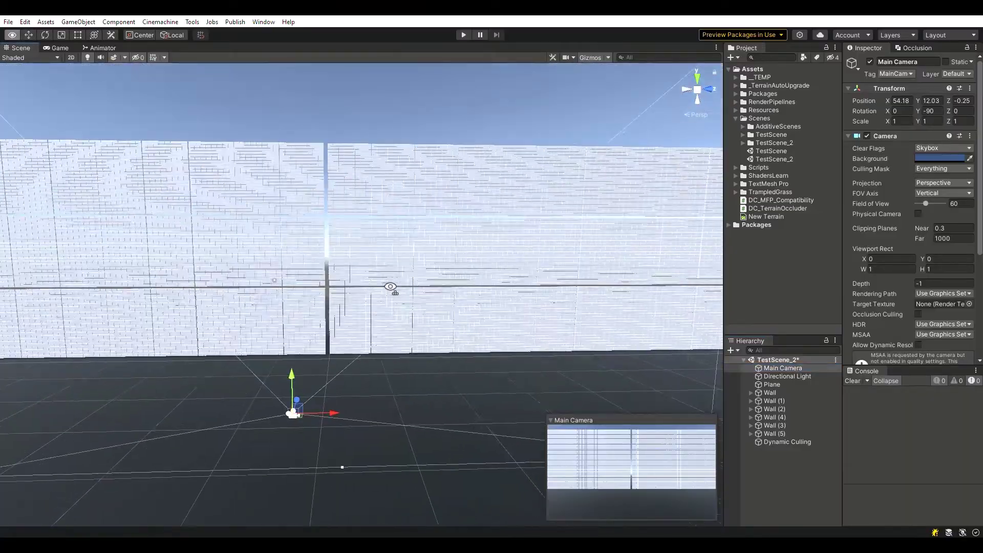
pyautogui.keyDown('alt'); pyautogui.moveTo(390, 285); pyautogui.dragTo(338, 291); pyautogui.keyUp('alt')
pyautogui.click(59, 48)
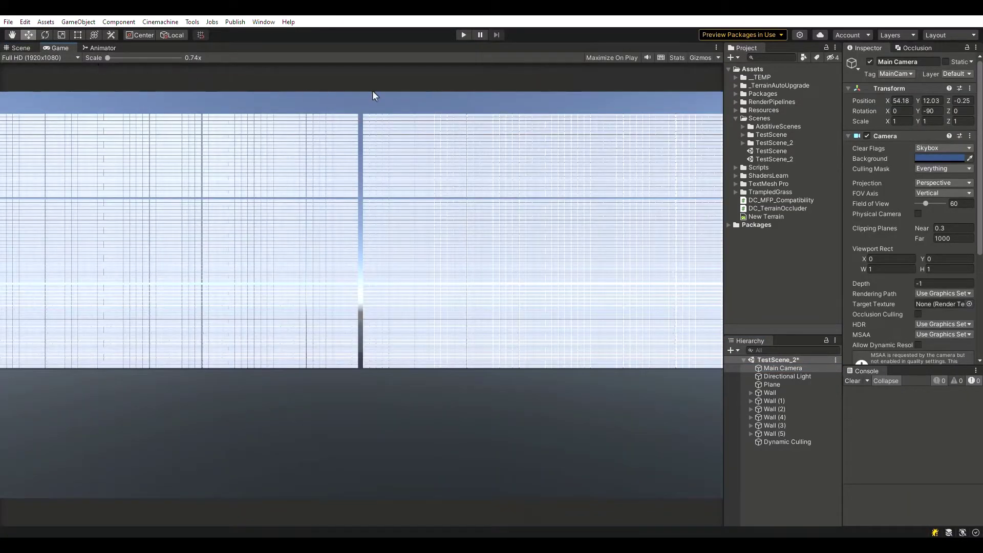
pyautogui.click(463, 35)
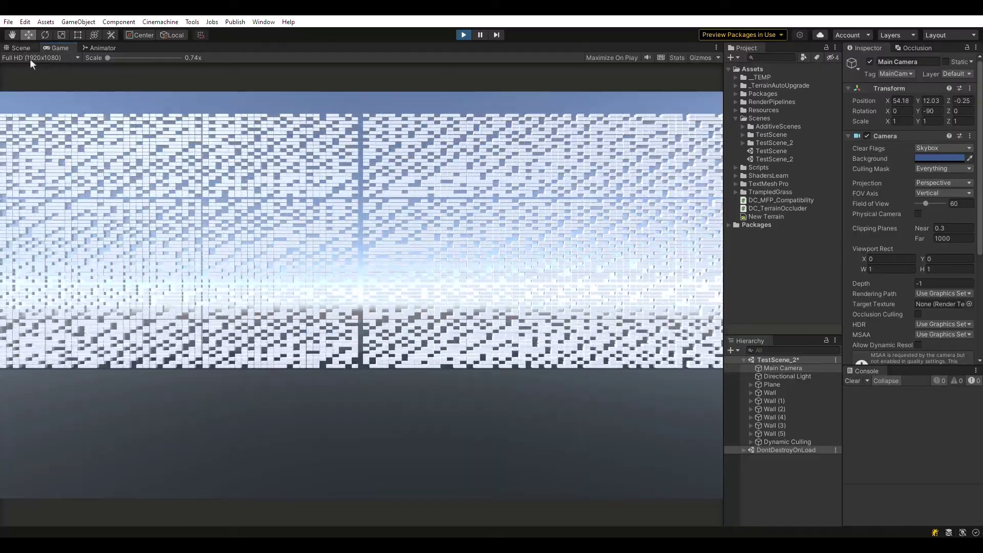
pyautogui.click(23, 49)
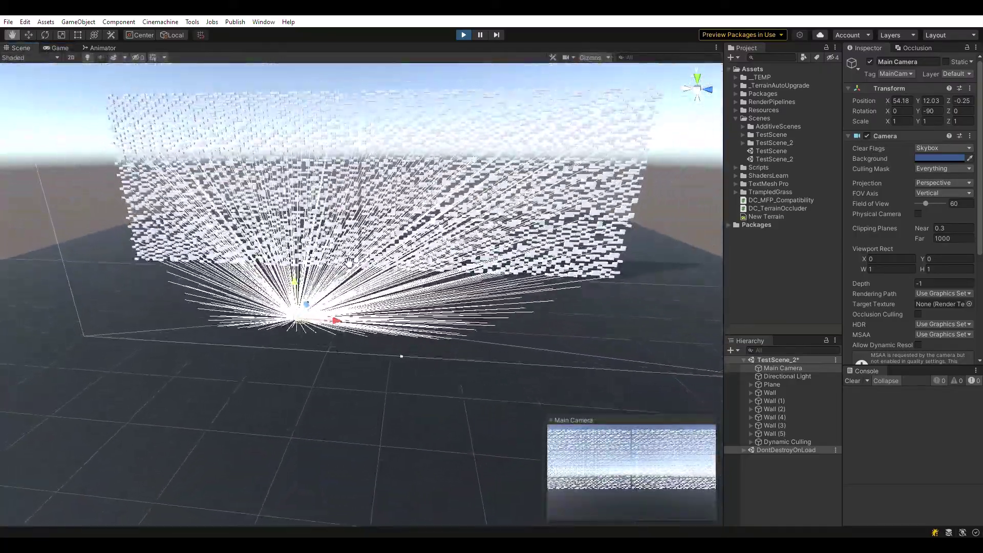
pyautogui.moveTo(348, 264); pyautogui.dragTo(331, 419, button='middle')
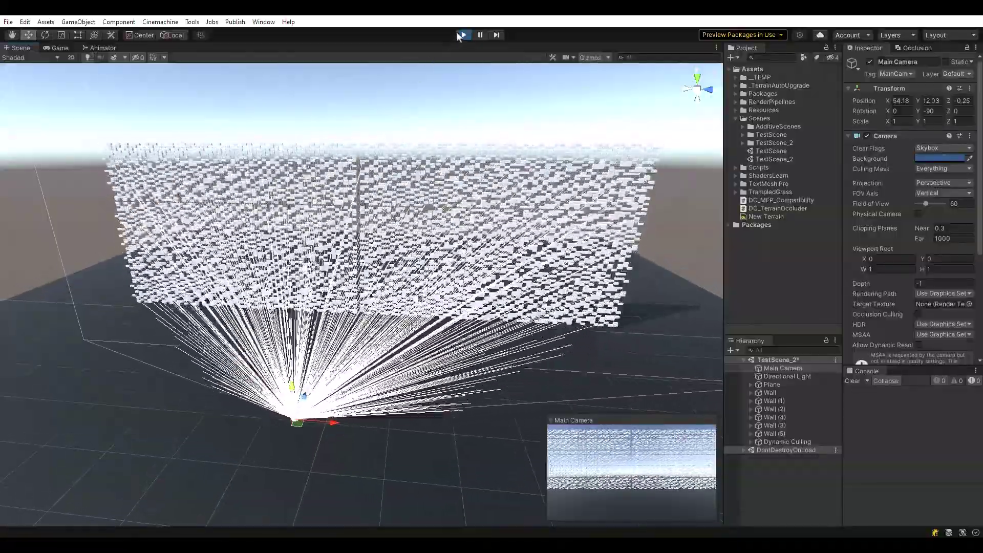
pyautogui.click(459, 36)
# Turn on Merge In Groups for the controller and run the scene in Scene view
pyautogui.click(768, 442)
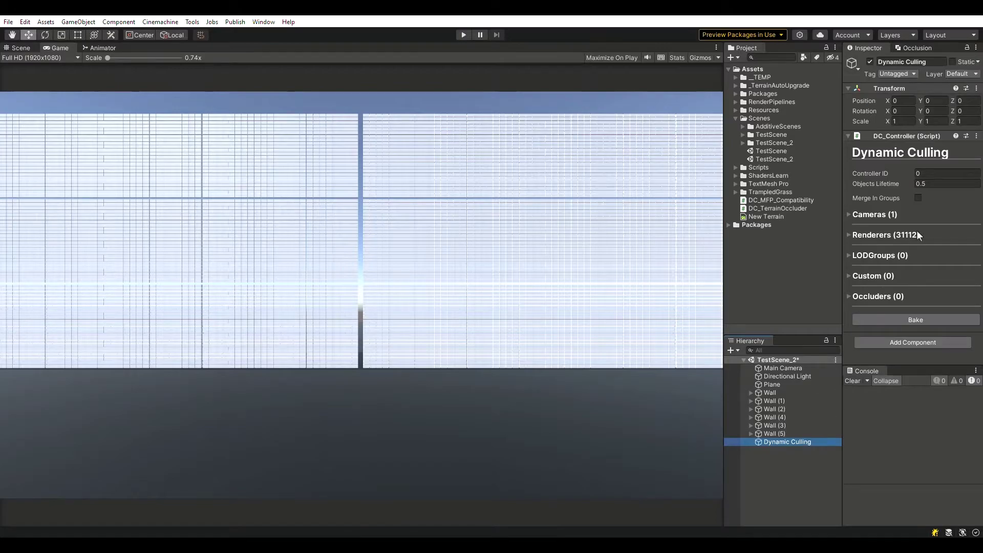
pyautogui.click(917, 198)
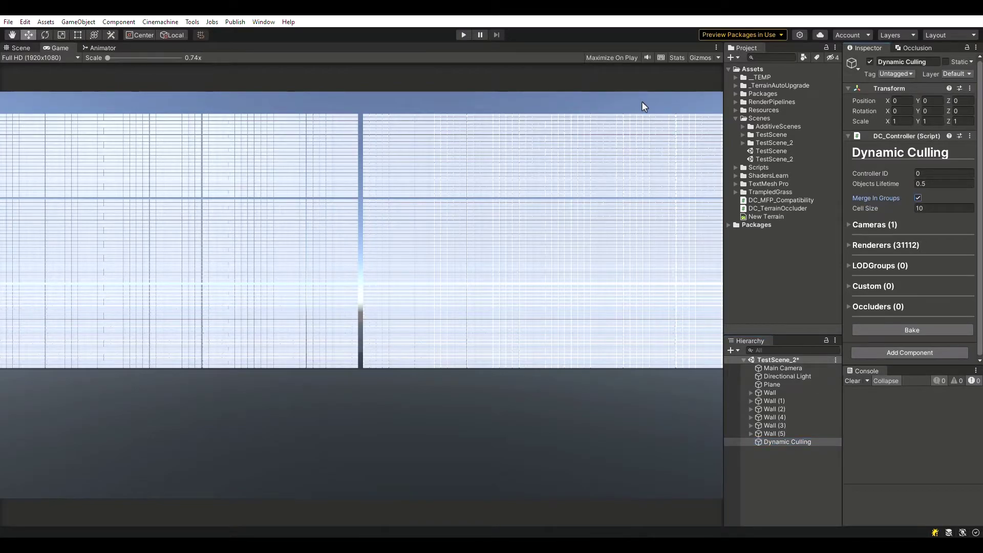
pyautogui.click(463, 35)
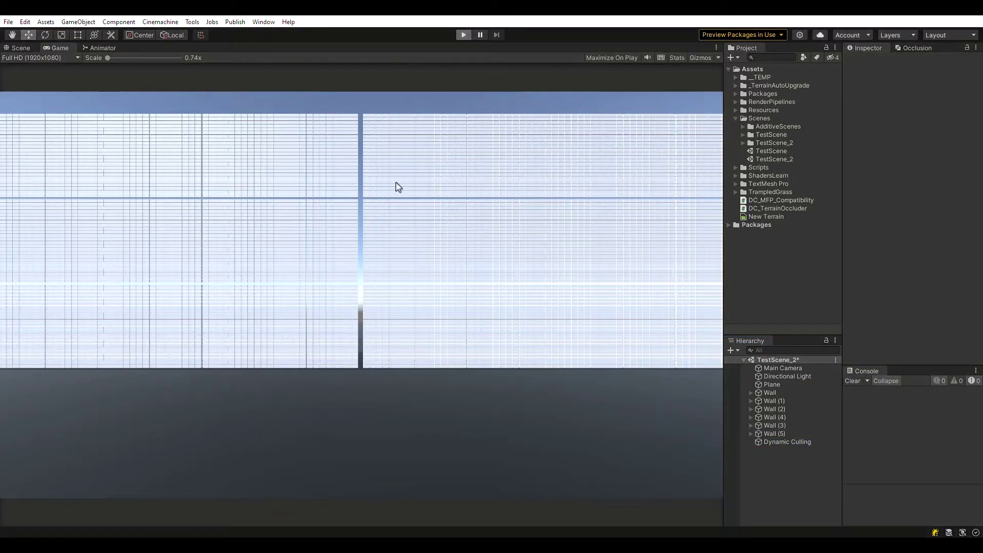
pyautogui.click(19, 48)
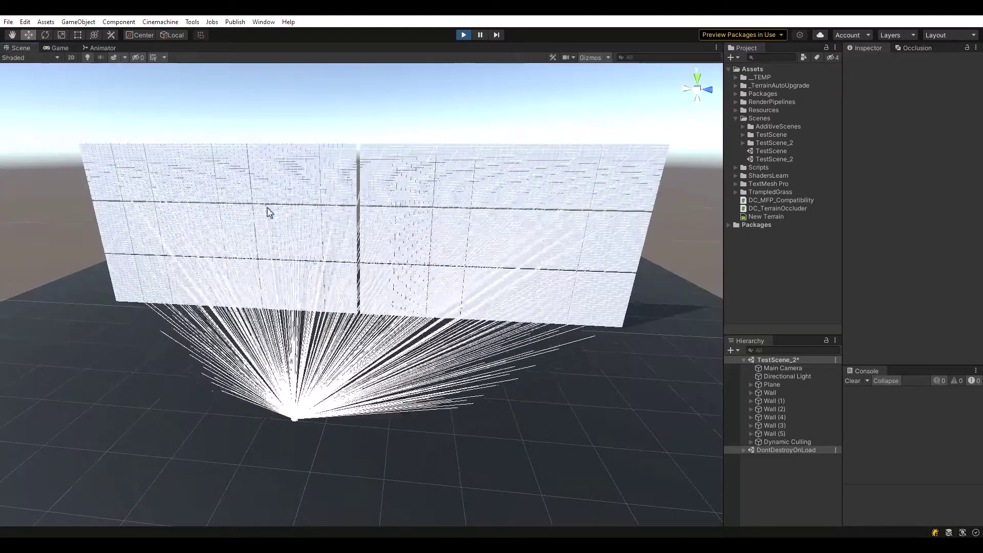
pyautogui.moveTo(269, 243); pyautogui.dragTo(285, 307, button='middle')
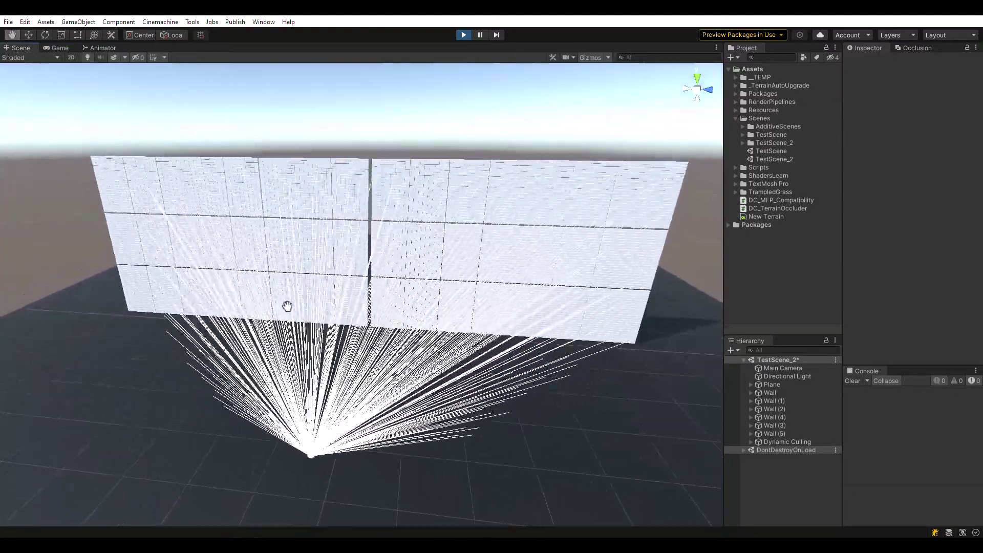
# Enable Draw Gizmos on the controller and orbit to view the grouping cells
pyautogui.click(806, 441)
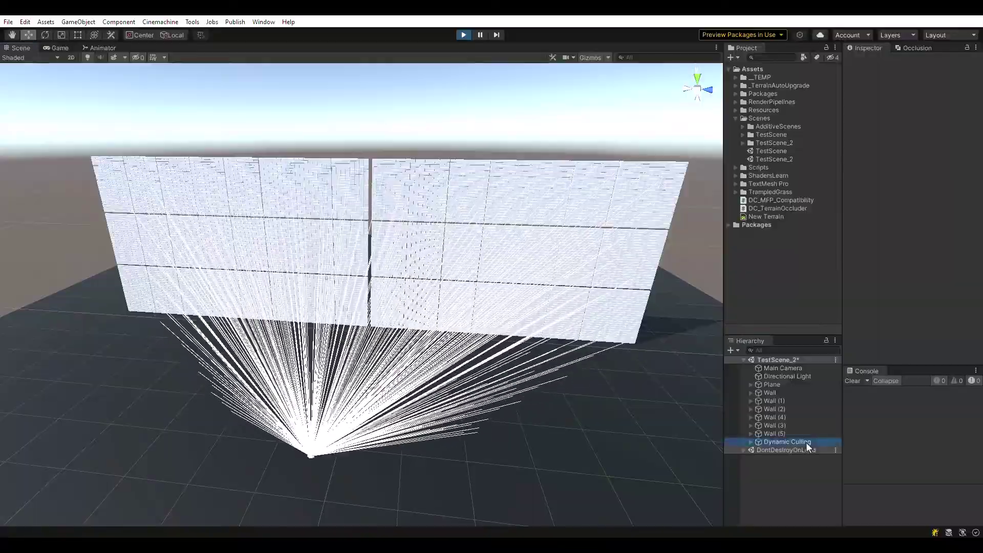
pyautogui.click(918, 175)
pyautogui.keyDown('alt'); pyautogui.moveTo(469, 205); pyautogui.dragTo(364, 210); pyautogui.keyUp('alt')
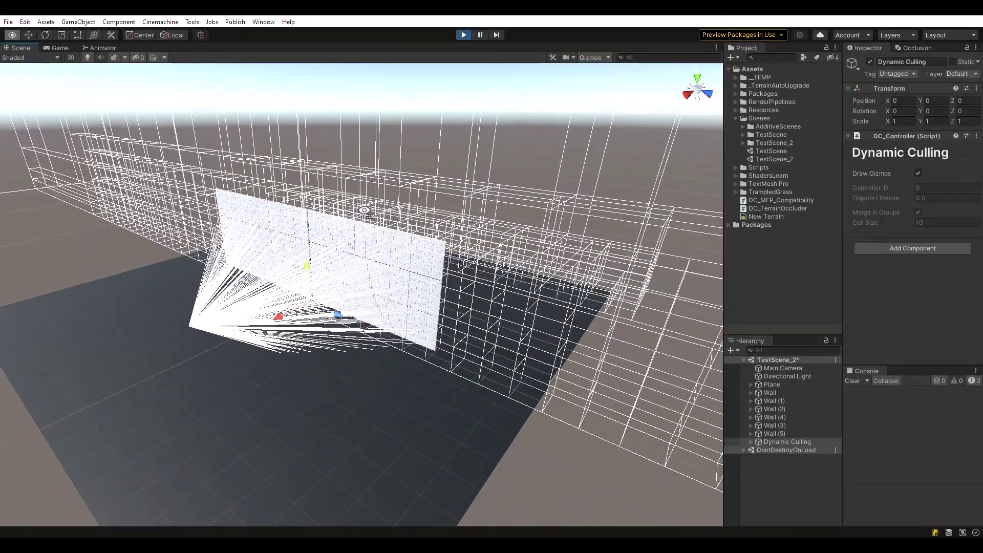
pyautogui.keyDown('alt'); pyautogui.moveTo(365, 209); pyautogui.dragTo(415, 139); pyautogui.keyUp('alt')
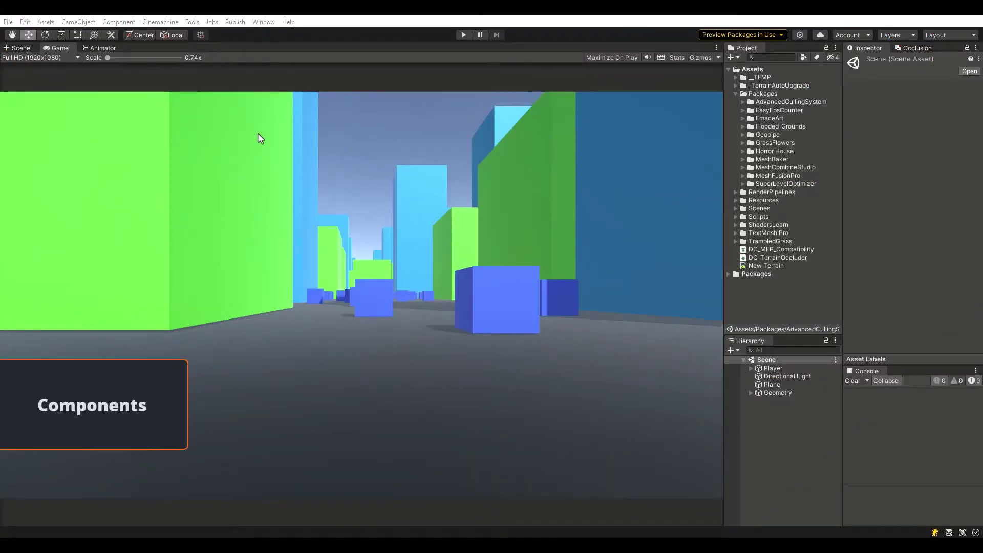
# Add a Dynamic Culling controller and auto-assign its one camera, then check the Main Camera
pyautogui.click(192, 23)
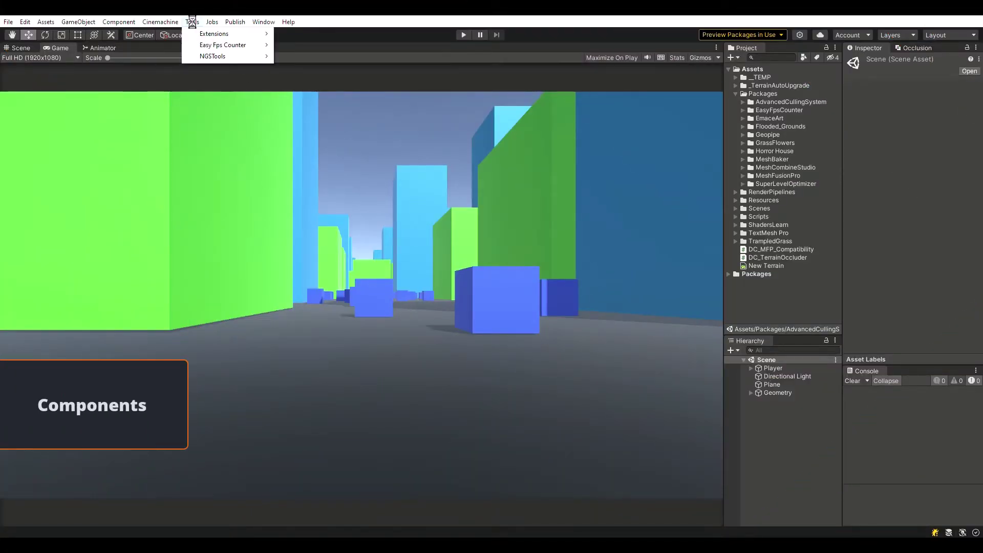
pyautogui.moveTo(213, 56)
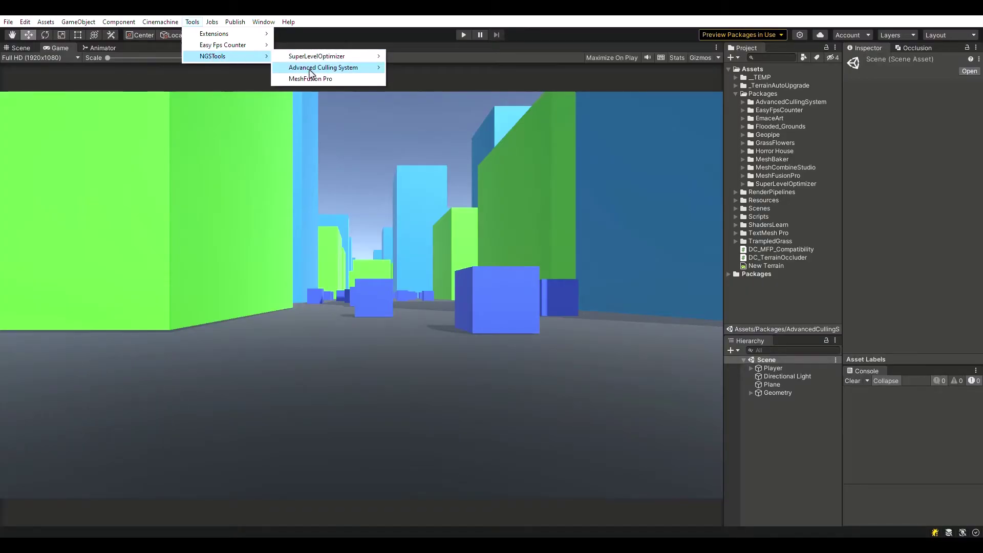
pyautogui.moveTo(323, 68)
pyautogui.click(413, 80)
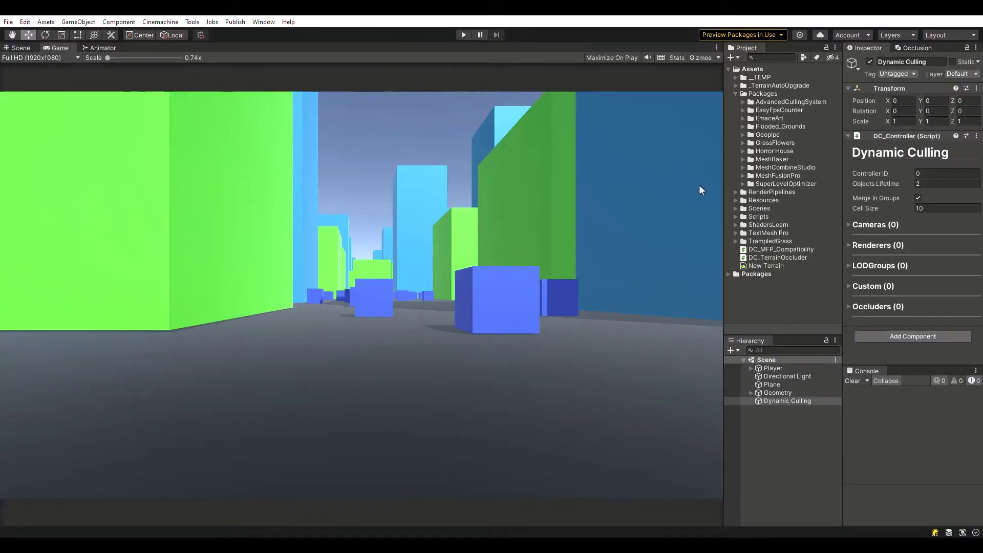
pyautogui.click(882, 223)
pyautogui.click(912, 249)
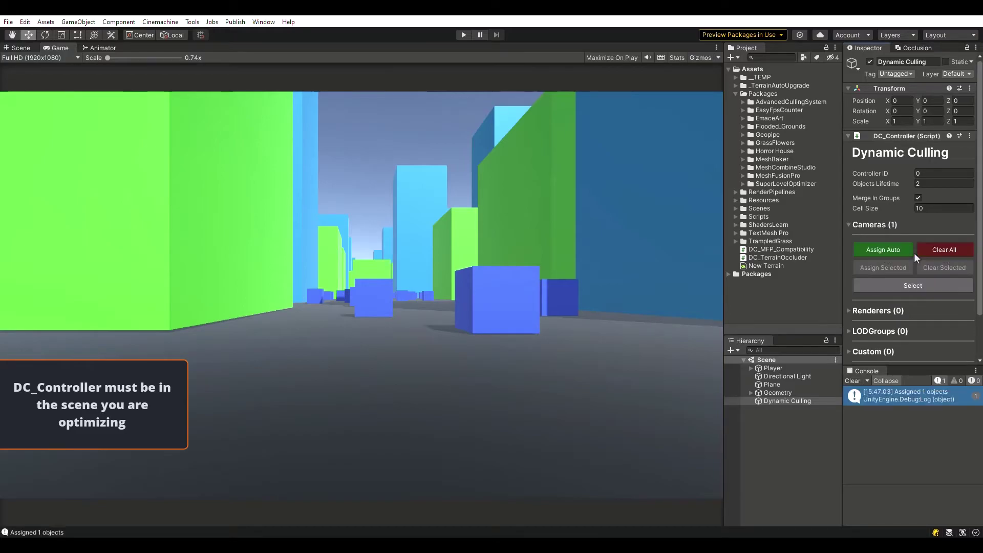
pyautogui.click(877, 222)
pyautogui.click(750, 368)
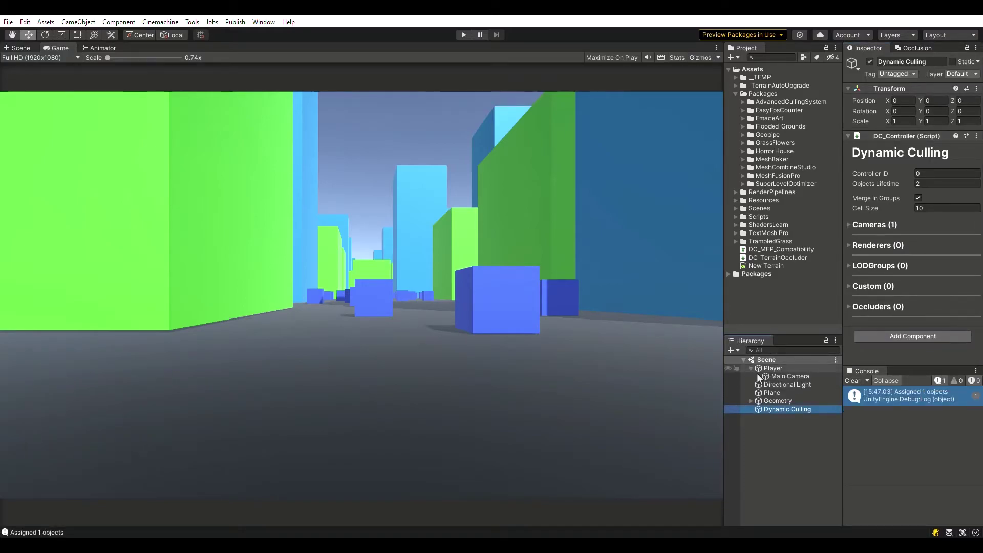
pyautogui.click(789, 375)
pyautogui.scroll(-4, 886, 284)
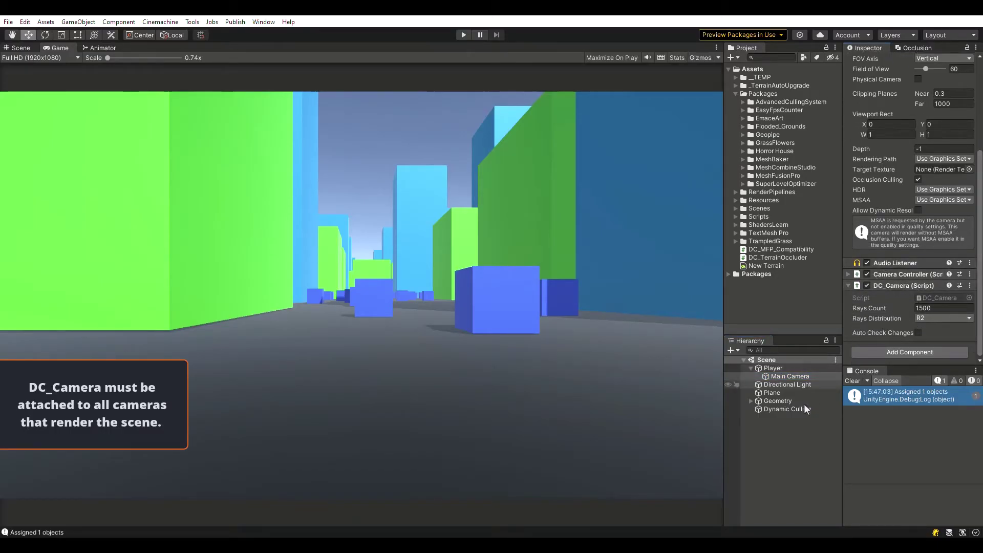
# Auto-assign the controller's renderers, filling in 24961 renderers
pyautogui.click(791, 408)
pyautogui.click(868, 245)
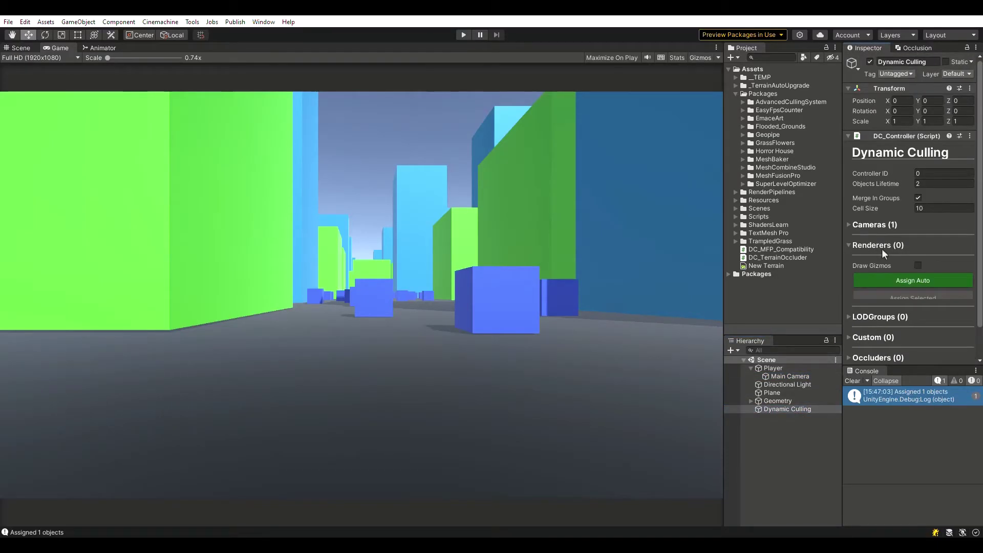
pyautogui.click(916, 281)
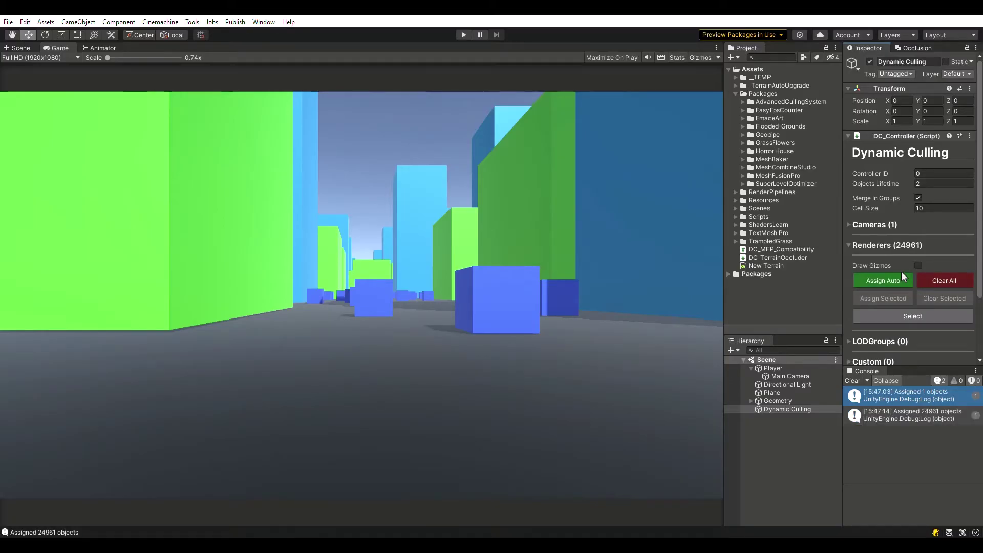
pyautogui.click(878, 245)
# Clear the console and inspect DC_Source Settings on the cubes under Geometry > Big Cubes
pyautogui.click(853, 381)
pyautogui.click(751, 401)
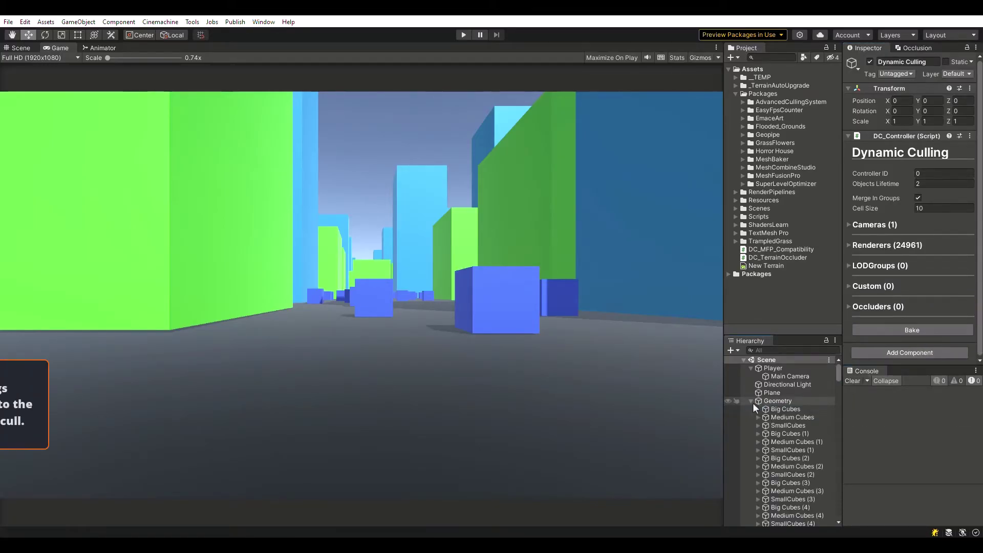
pyautogui.click(758, 409)
pyautogui.click(777, 426)
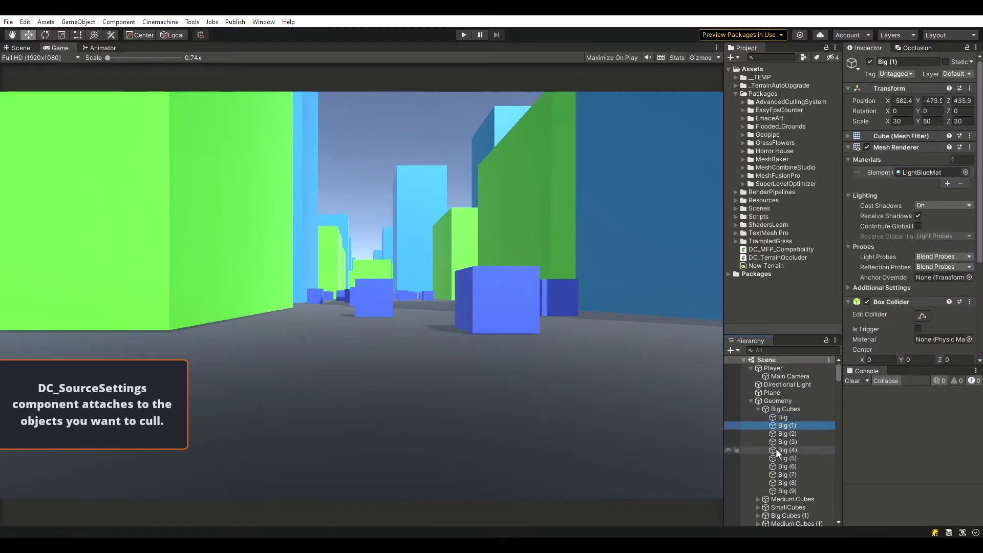
pyautogui.click(783, 450)
pyautogui.scroll(-5, 973, 251)
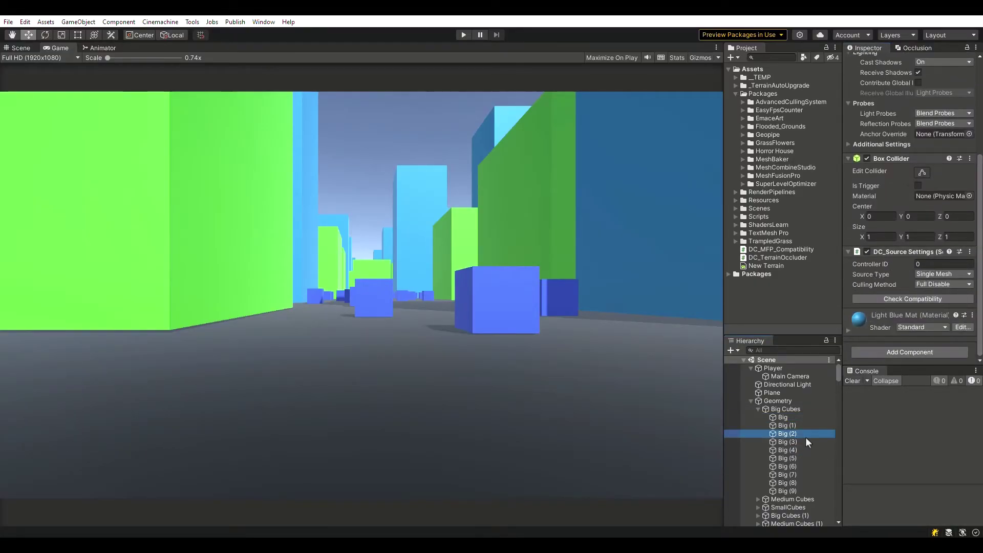
pyautogui.click(813, 450)
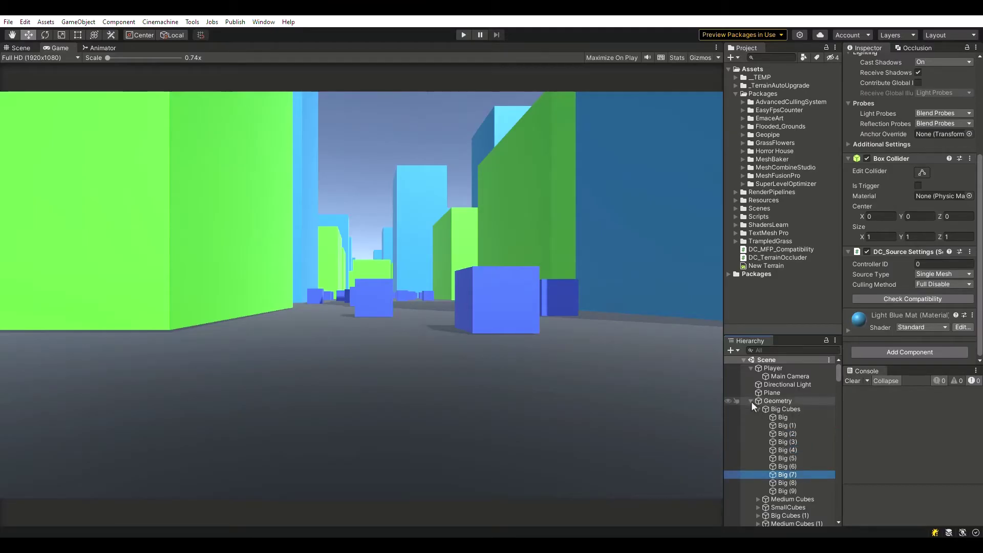
# Play the scene and expand Big to select its generated DC_Collider child
pyautogui.click(463, 35)
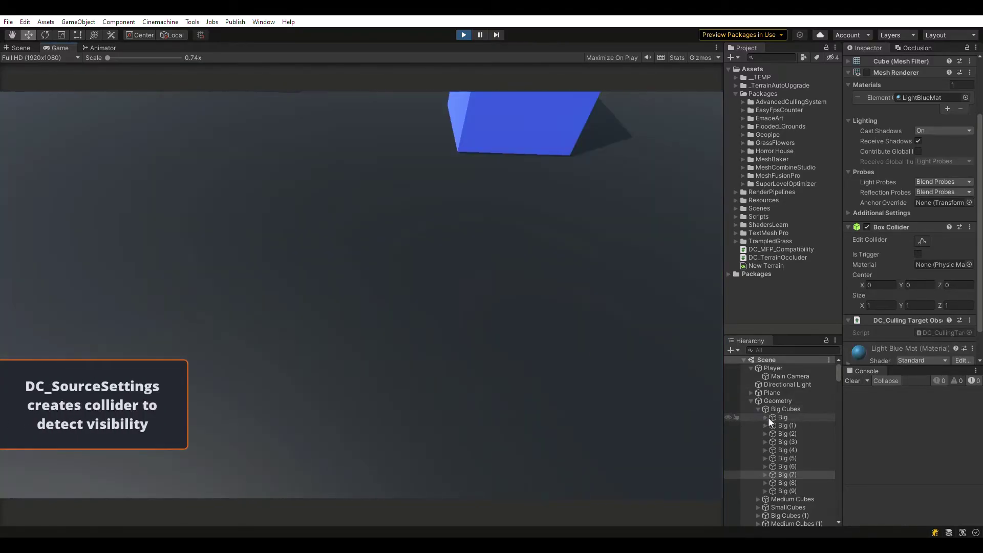
pyautogui.click(764, 419)
pyautogui.click(777, 426)
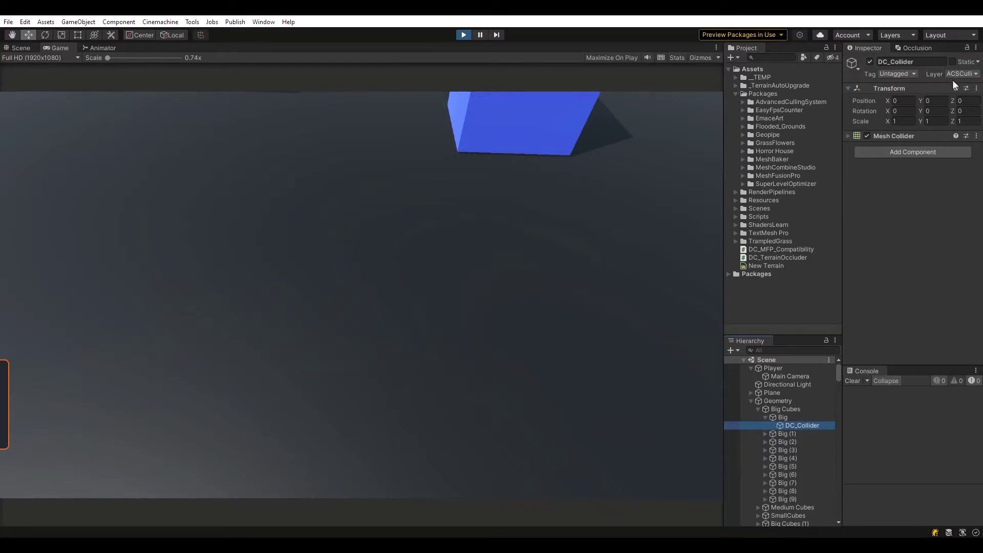
# Review the ACSCulling user layer 8 in Tags and Layers and the Physics collision matrix
pyautogui.click(27, 22)
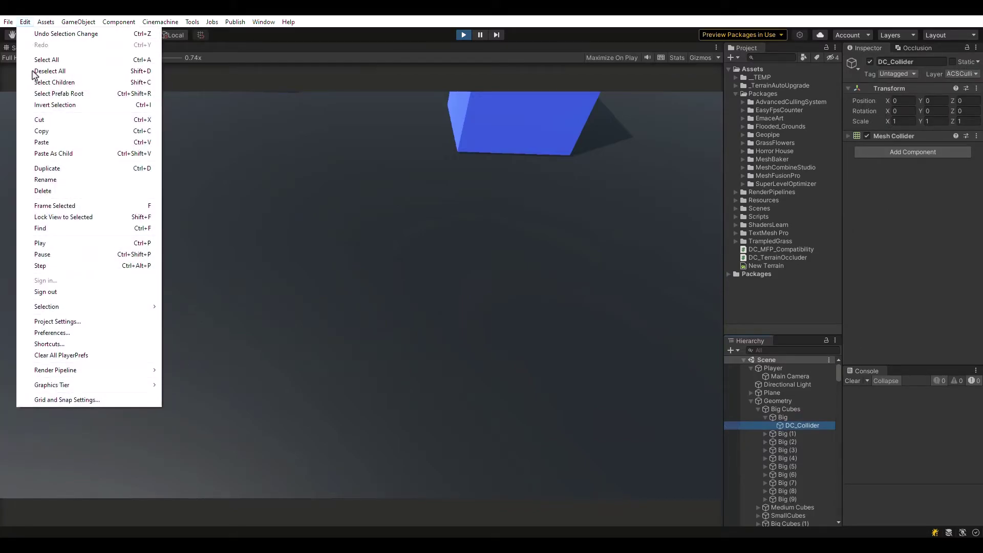
pyautogui.click(67, 320)
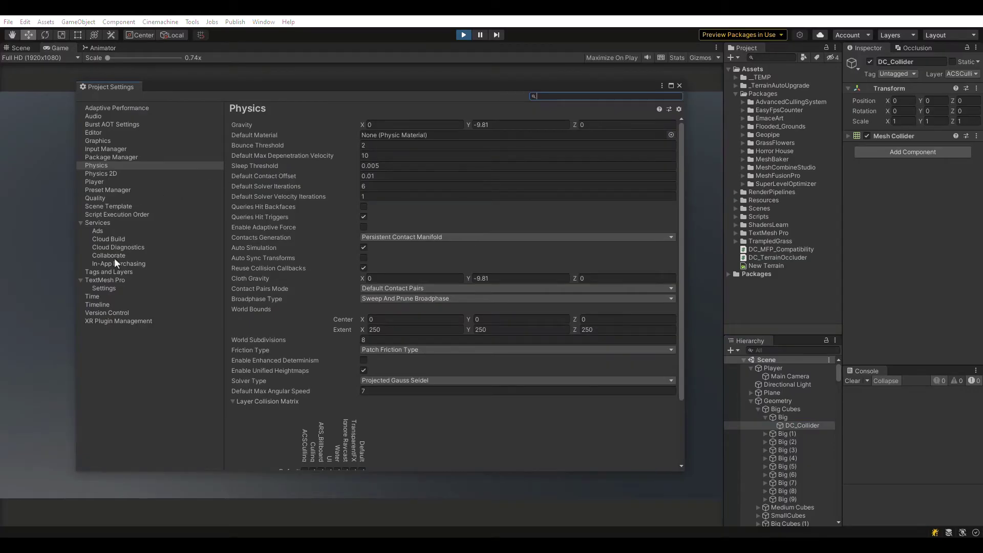
pyautogui.click(112, 272)
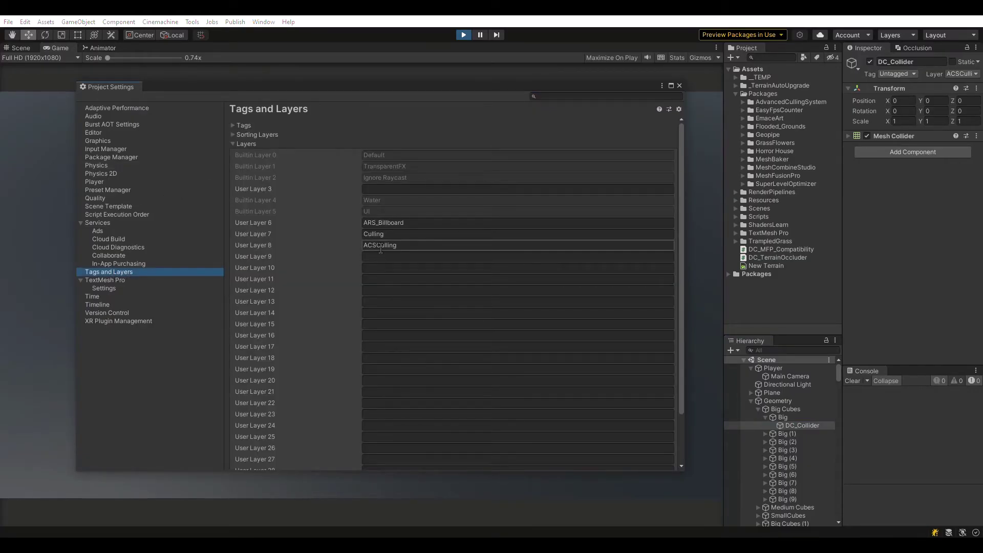
pyautogui.click(97, 168)
pyautogui.scroll(-3, 340, 229)
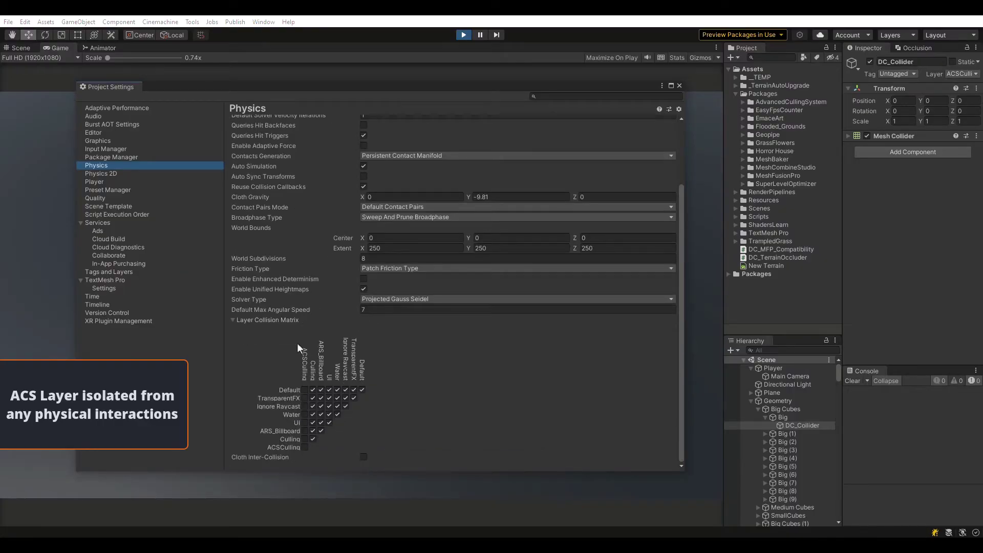